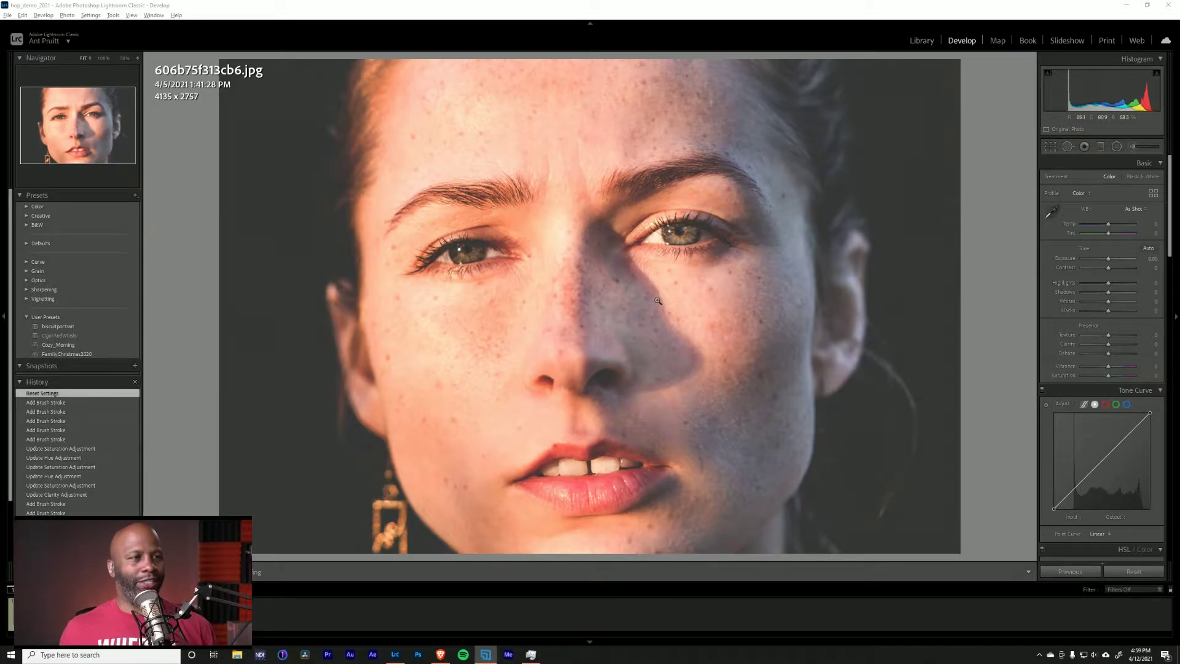
Step: Zoom through 50% to 100% and centre the view on the right-hand eye
{"action": "left_click", "coordinate": [668, 257]}
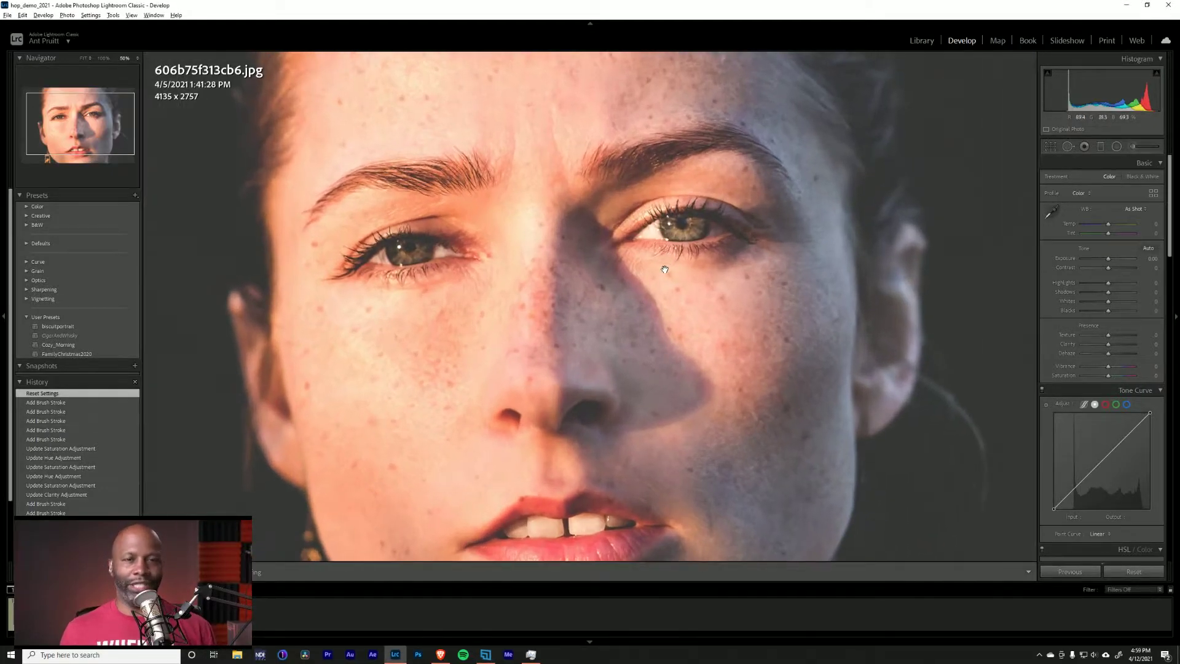
{"action": "left_click_drag", "start_coordinate": [679, 245], "coordinate": [656, 304]}
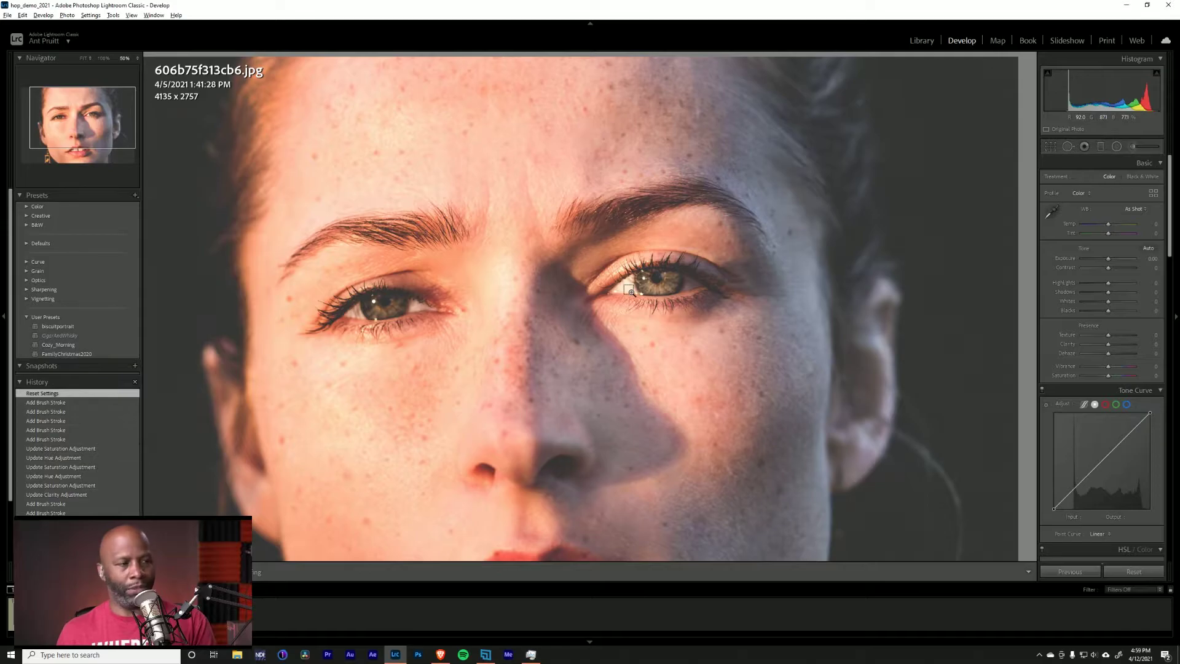
{"action": "left_click", "coordinate": [630, 291]}
{"action": "left_click_drag", "start_coordinate": [734, 320], "coordinate": [566, 395]}
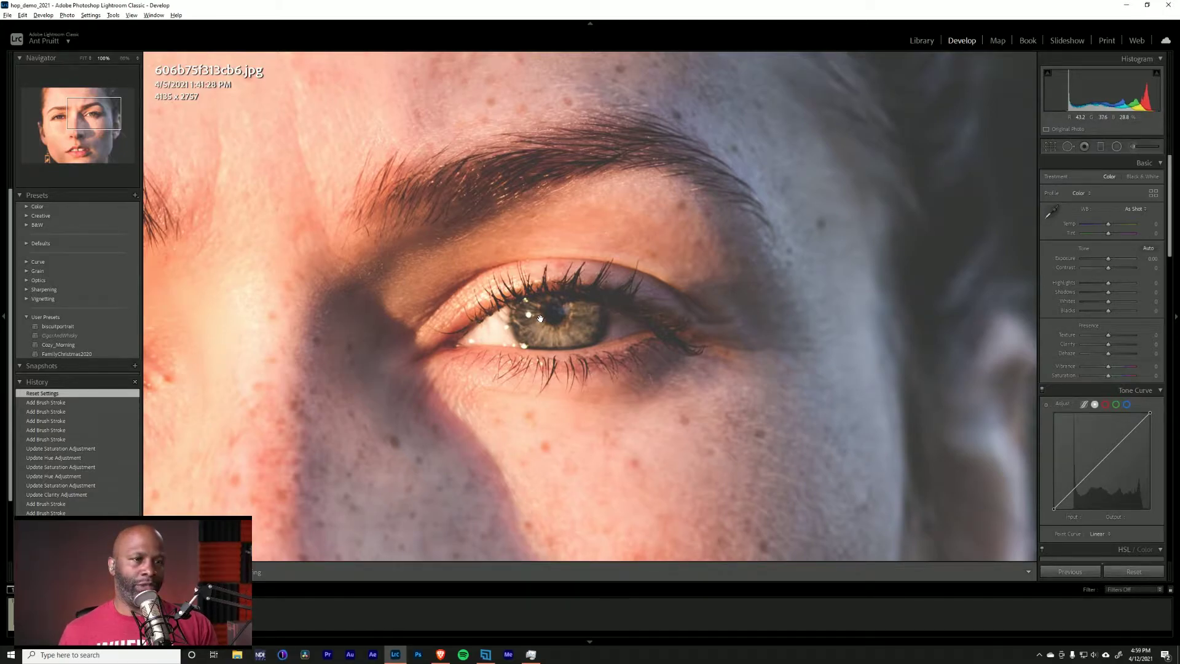
{"action": "left_click", "coordinate": [1129, 148]}
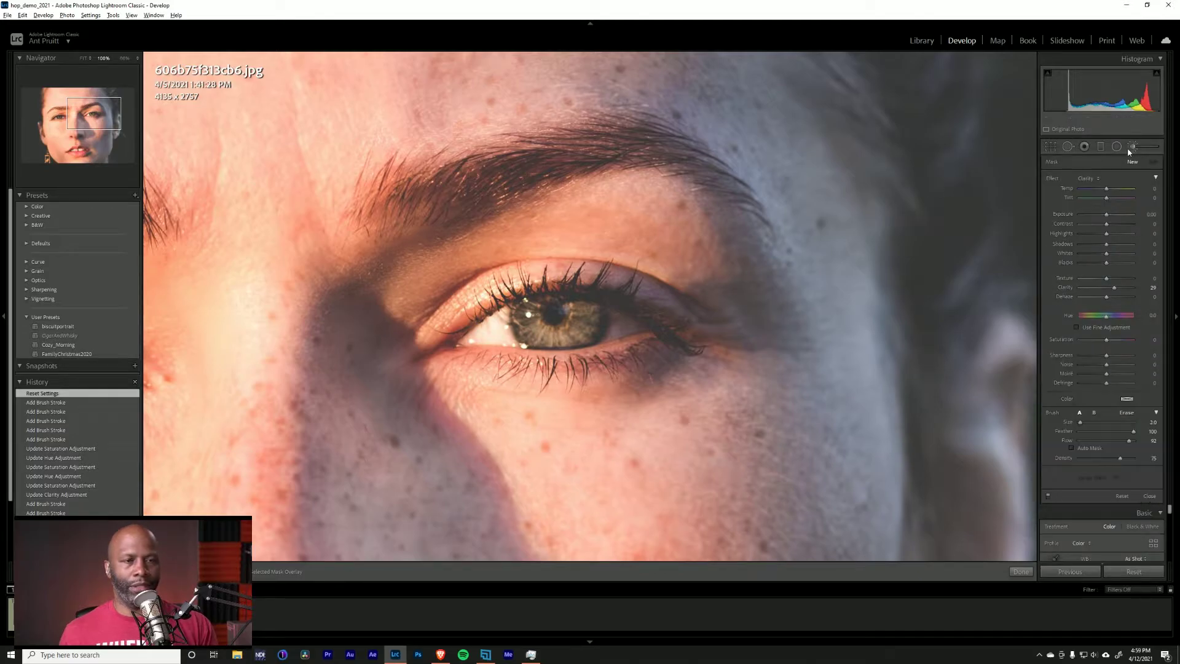
Step: Keep the Adjustment Brush on the Clarity preset (+29) and dab the eye's inner corner
{"action": "left_click", "coordinate": [1092, 180]}
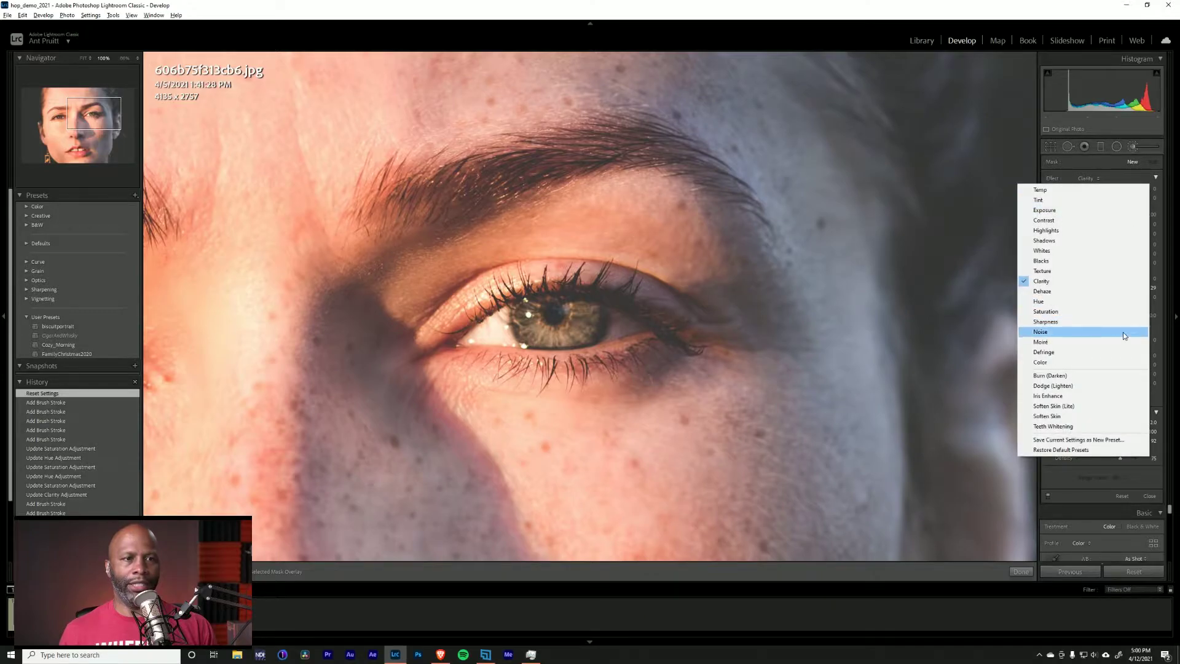
{"action": "left_click", "coordinate": [1103, 281]}
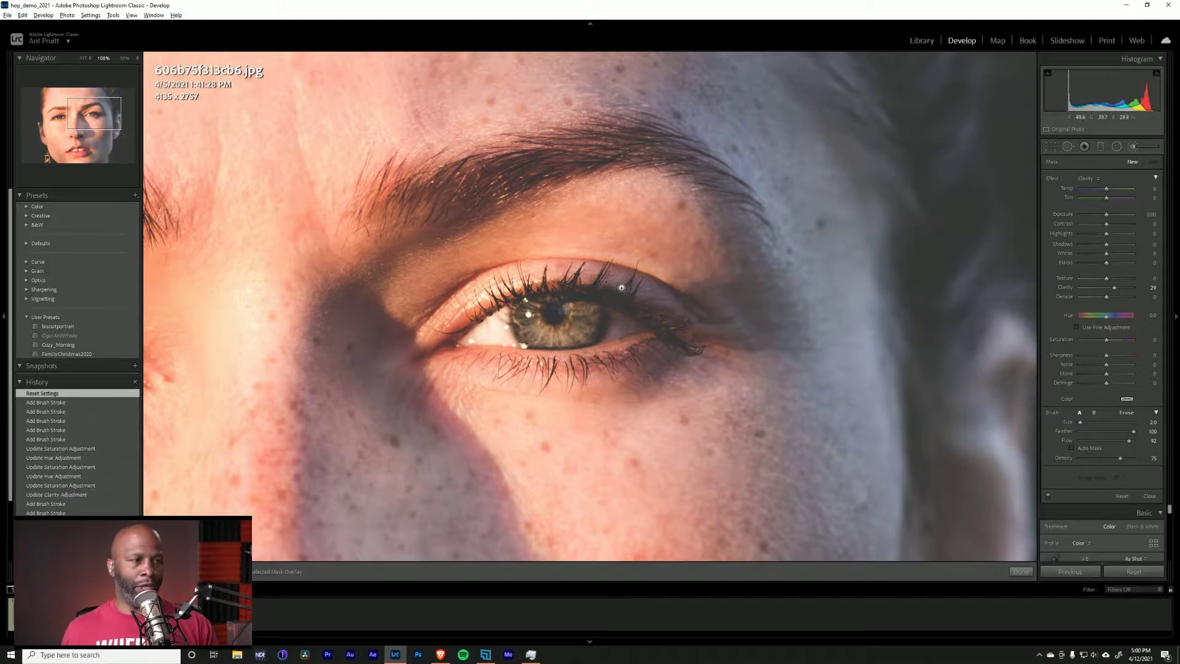
{"action": "left_click", "coordinate": [402, 363]}
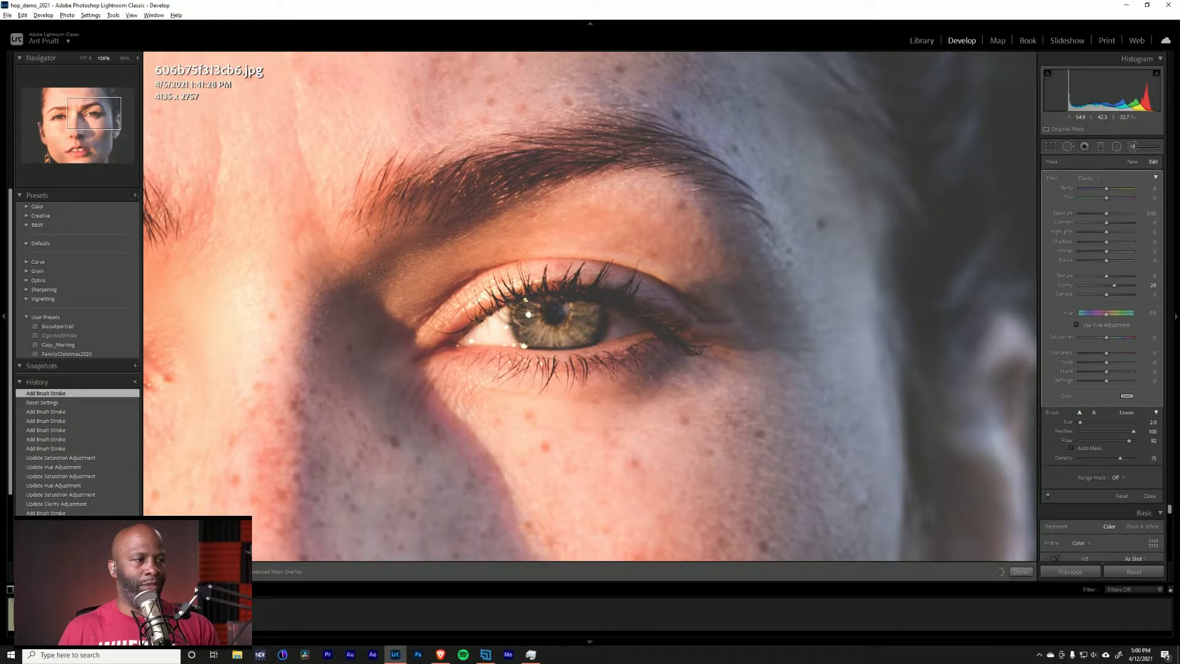
Step: Paint Clarity strokes along the lower lash line, eye corner and lower part of the eye
{"action": "left_click", "coordinate": [558, 277]}
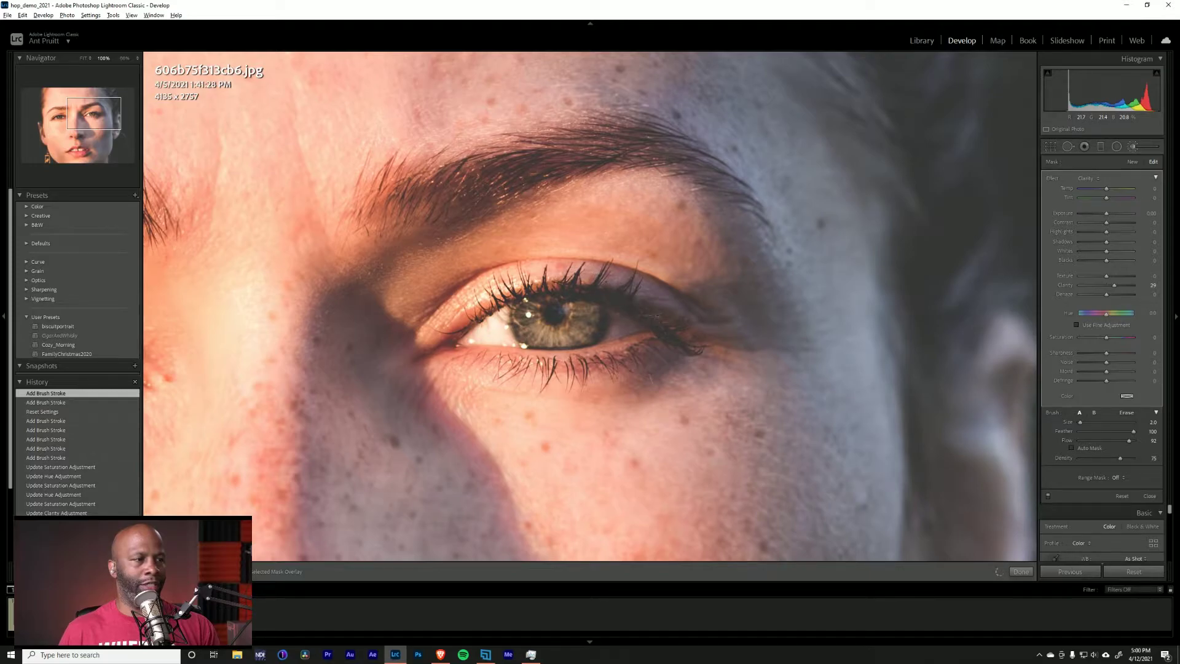
{"action": "left_click", "coordinate": [710, 322]}
{"action": "mouse_move", "coordinate": [668, 342]}
{"action": "left_mouse_down"}
{"action": "mouse_move", "coordinate": [506, 380]}
{"action": "mouse_move", "coordinate": [402, 363]}
{"action": "mouse_move", "coordinate": [479, 375]}
{"action": "left_mouse_up"}
{"action": "left_click_drag", "start_coordinate": [486, 376], "coordinate": [568, 380]}
{"action": "mouse_move", "coordinate": [571, 374]}
{"action": "left_mouse_down"}
{"action": "mouse_move", "coordinate": [590, 368]}
{"action": "mouse_move", "coordinate": [578, 351]}
{"action": "left_mouse_up"}
{"action": "left_click", "coordinate": [578, 351]}
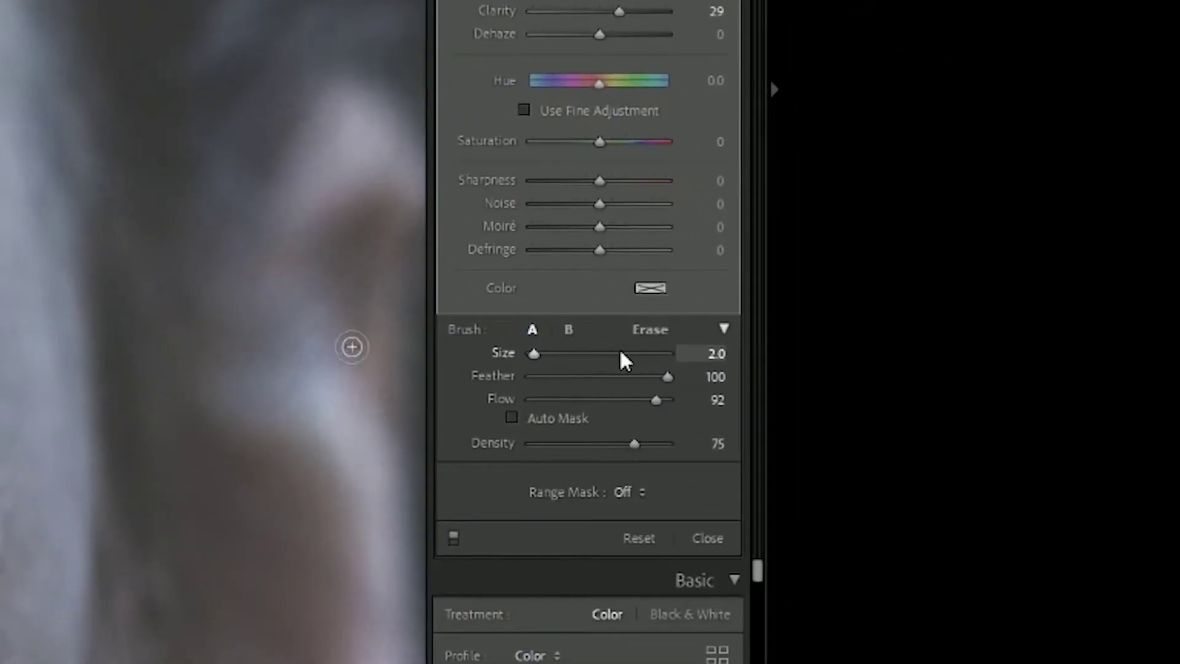
{"action": "key", "text": "alt"}
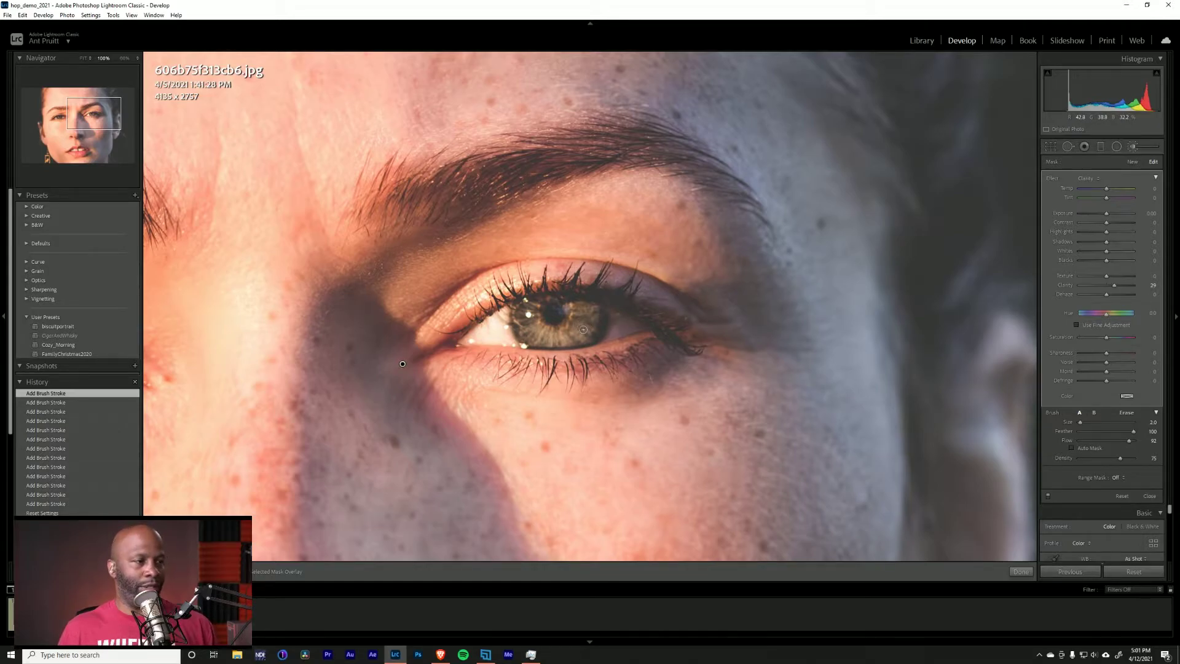
{"action": "mouse_move", "coordinate": [583, 329]}
{"action": "left_mouse_down"}
{"action": "mouse_move", "coordinate": [654, 337]}
{"action": "mouse_move", "coordinate": [644, 352]}
{"action": "mouse_move", "coordinate": [660, 355]}
{"action": "left_mouse_up"}
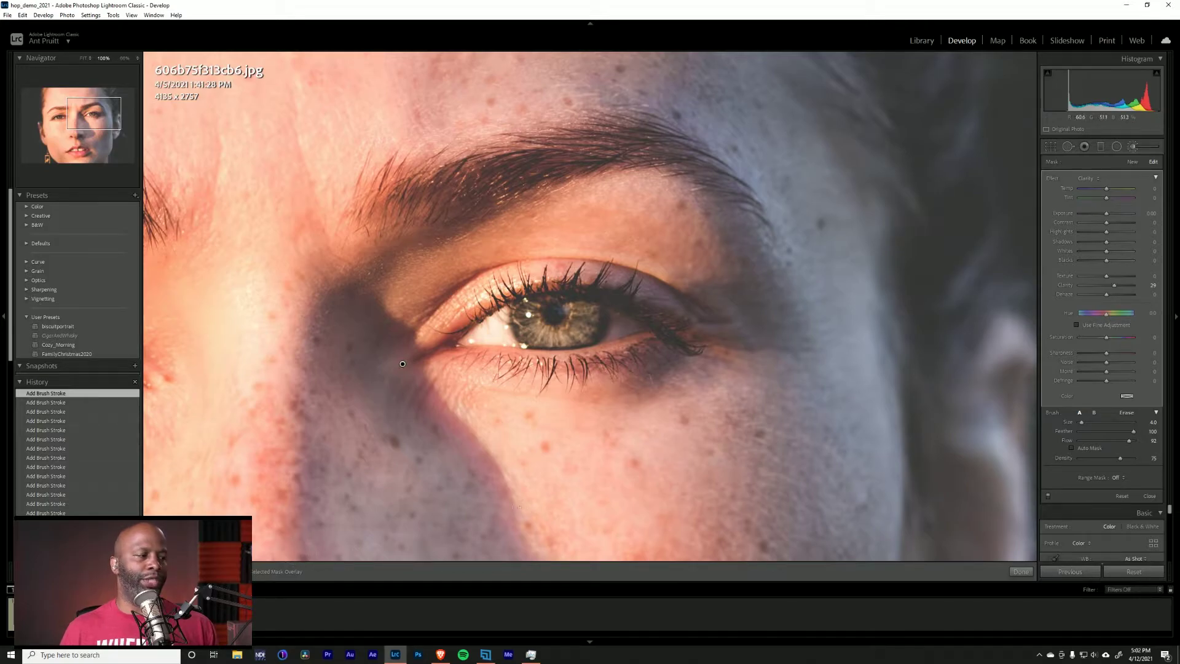
Step: Show then hide the mask overlay to check Clarity coverage over the iris and lashes
{"action": "key", "text": "o"}
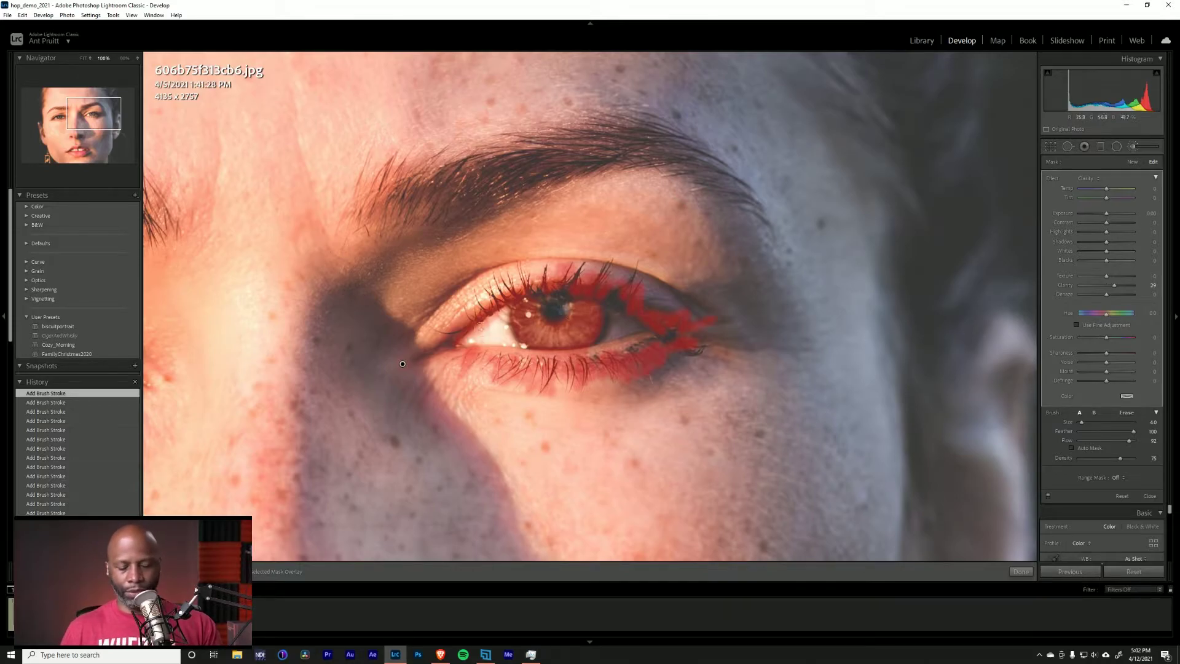
{"action": "key", "text": "o"}
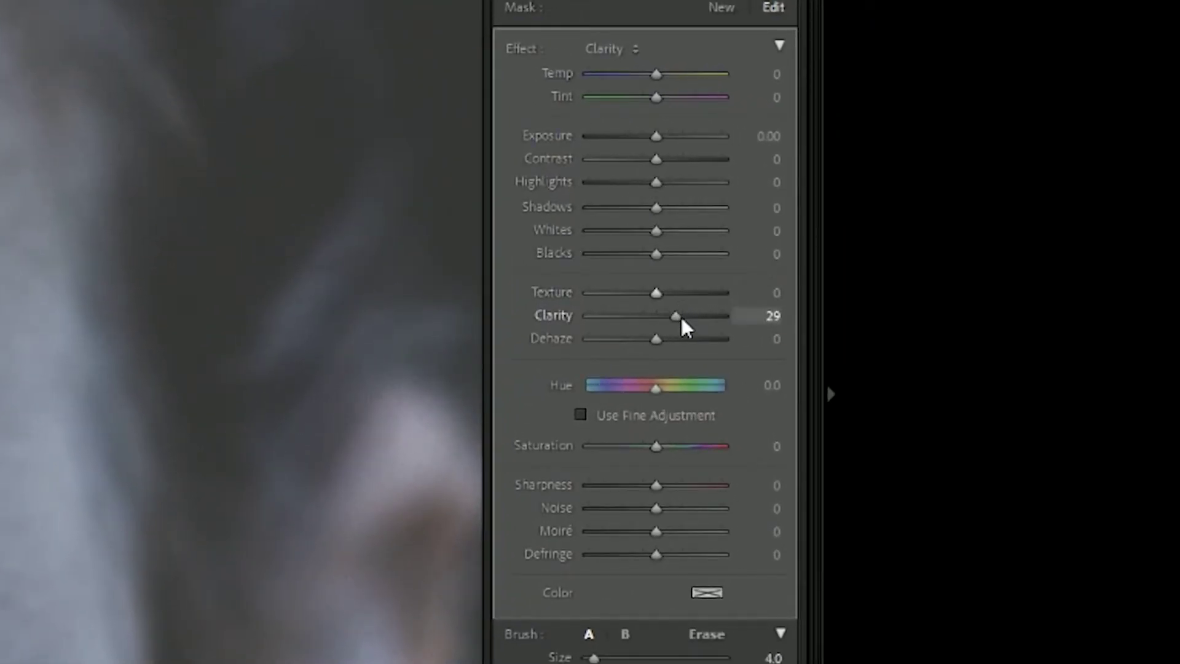
Step: Raise the eye mask's Clarity to 59, add Texture, and show the mask overlay
{"action": "mouse_move", "coordinate": [677, 316]}
{"action": "left_mouse_down"}
{"action": "mouse_move", "coordinate": [708, 308]}
{"action": "mouse_move", "coordinate": [687, 316]}
{"action": "left_mouse_up"}
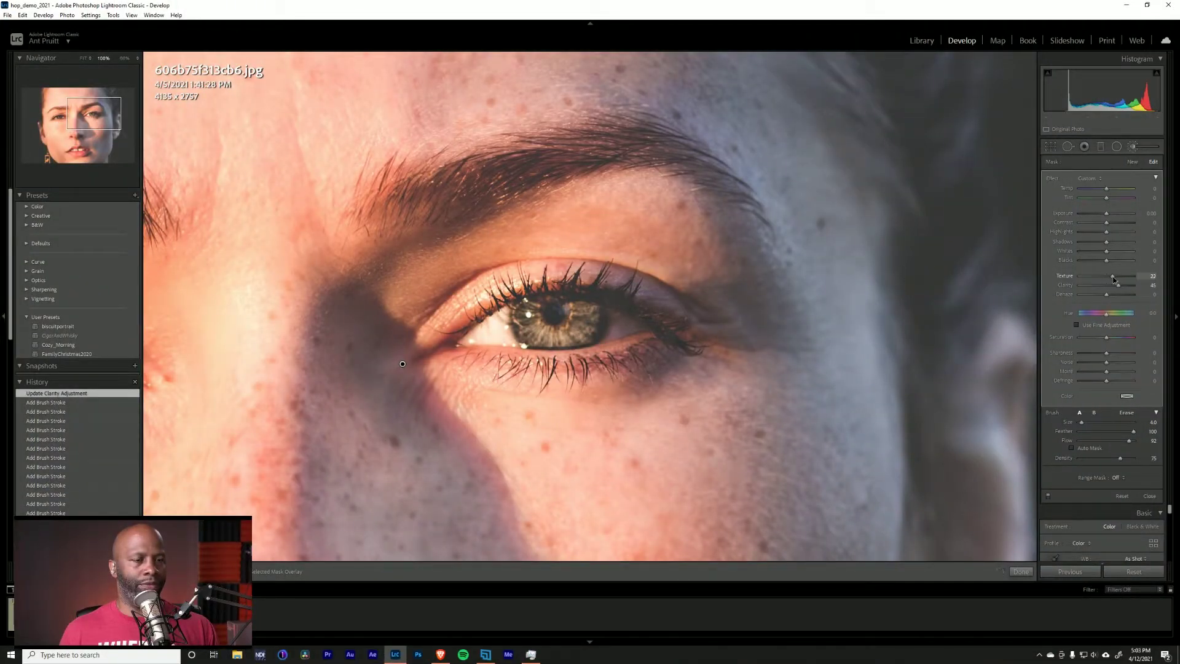
{"action": "left_click_drag", "start_coordinate": [1113, 279], "coordinate": [1115, 276]}
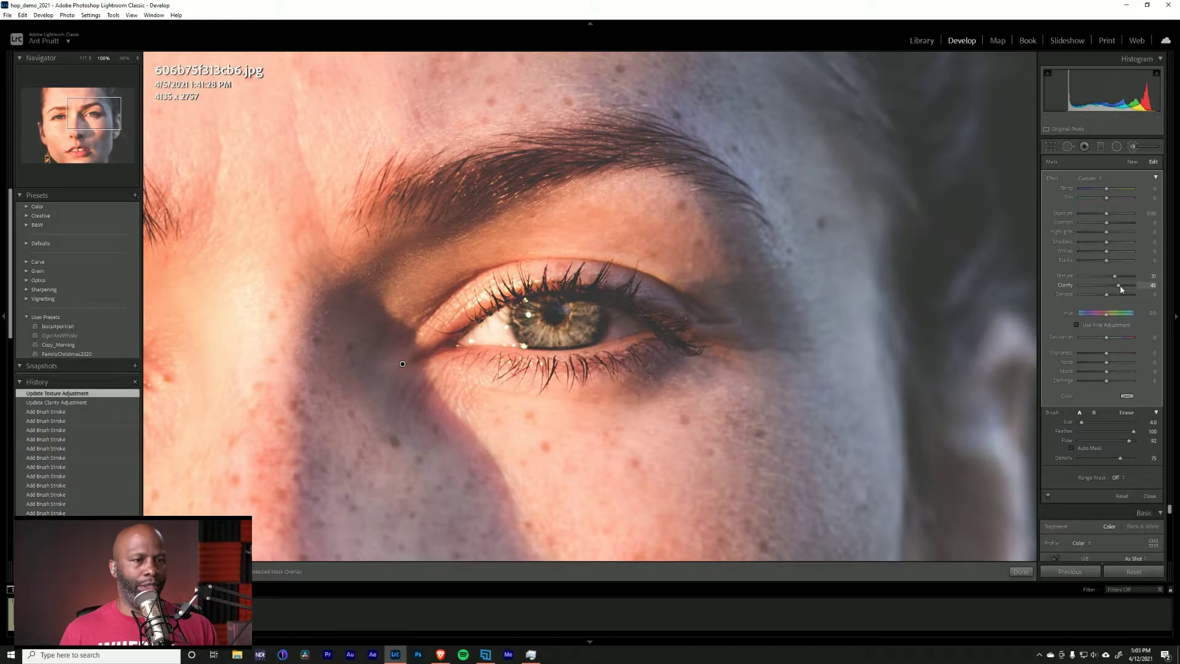
{"action": "left_click_drag", "start_coordinate": [1123, 285], "coordinate": [1115, 275]}
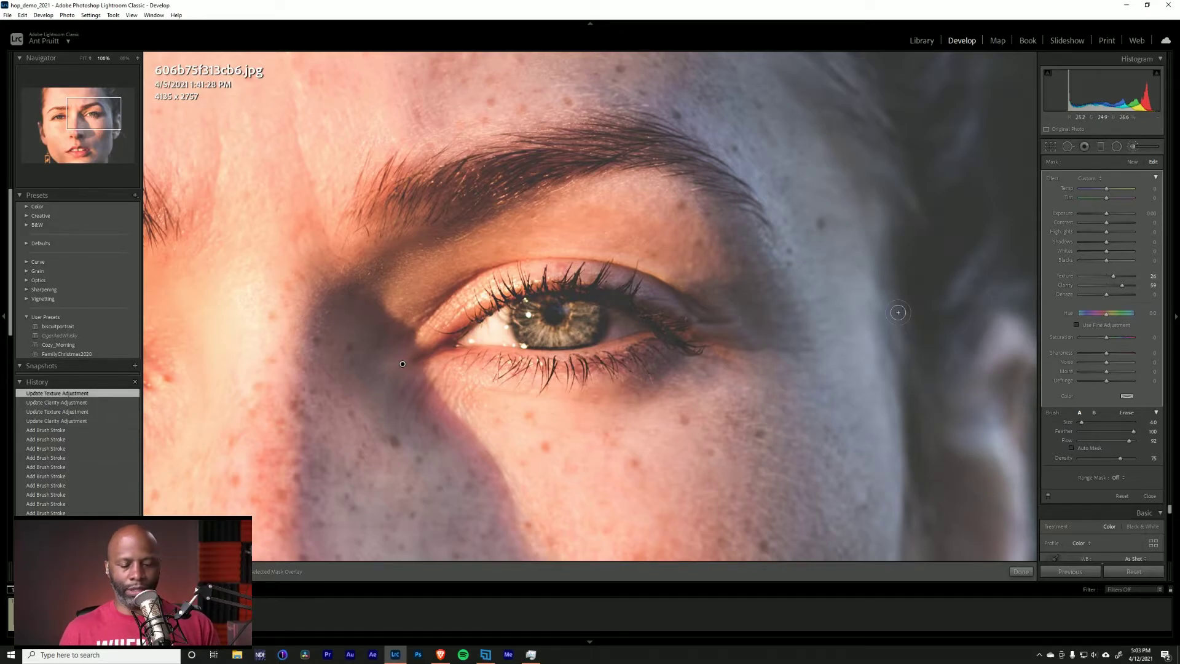
{"action": "key", "text": "o"}
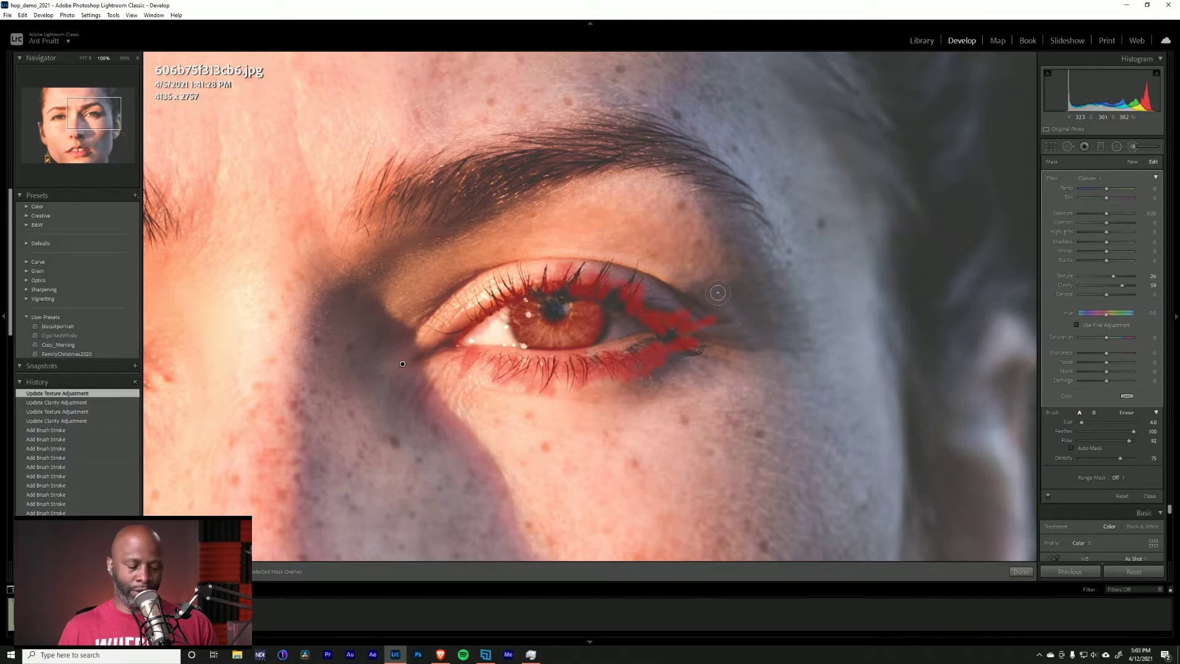
Step: Erase mask spill from the eyelid, lower lashes and outer corner with an enlarged brush, then start a new mask
{"action": "key", "text": "alt"}
{"action": "left_click_drag", "start_coordinate": [717, 296], "coordinate": [706, 318]}
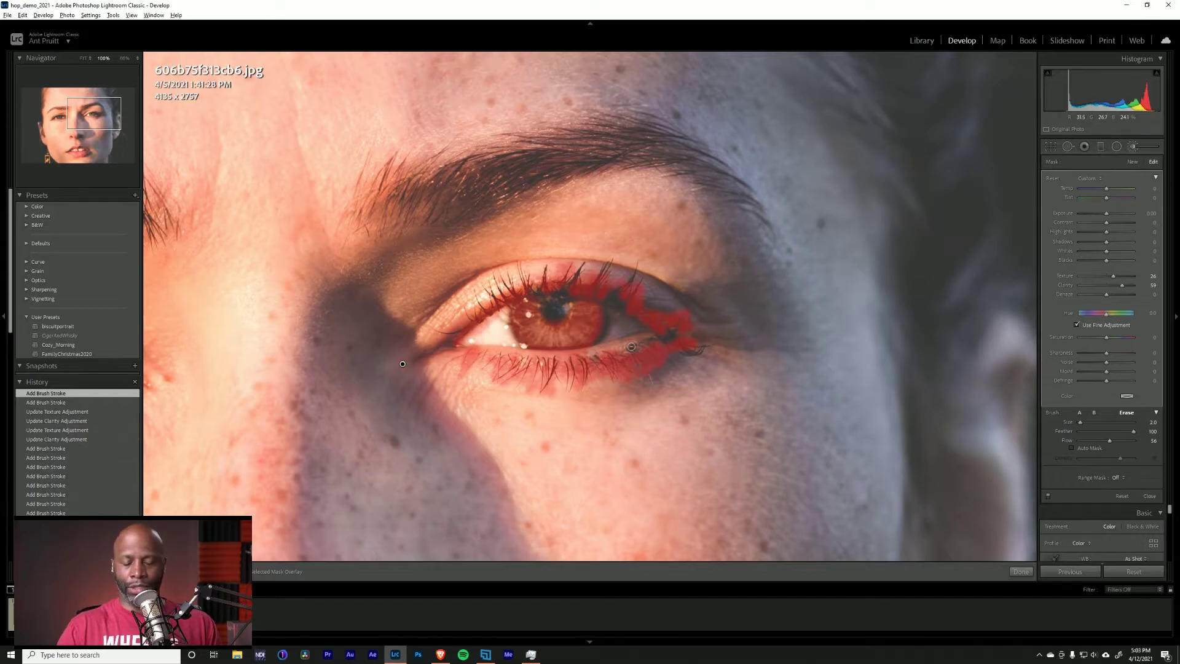
{"action": "key", "text": "bracketright"}
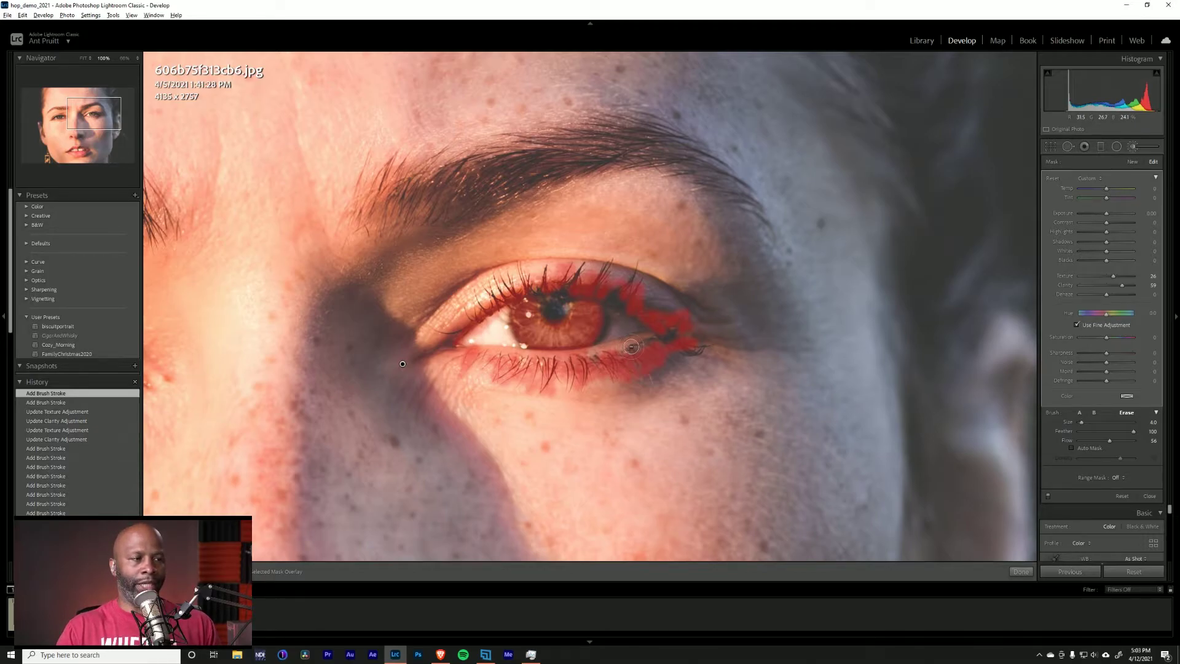
{"action": "key", "text": "bracketright"}
{"action": "key", "text": "bracketright"}
{"action": "key", "text": "bracketright"}
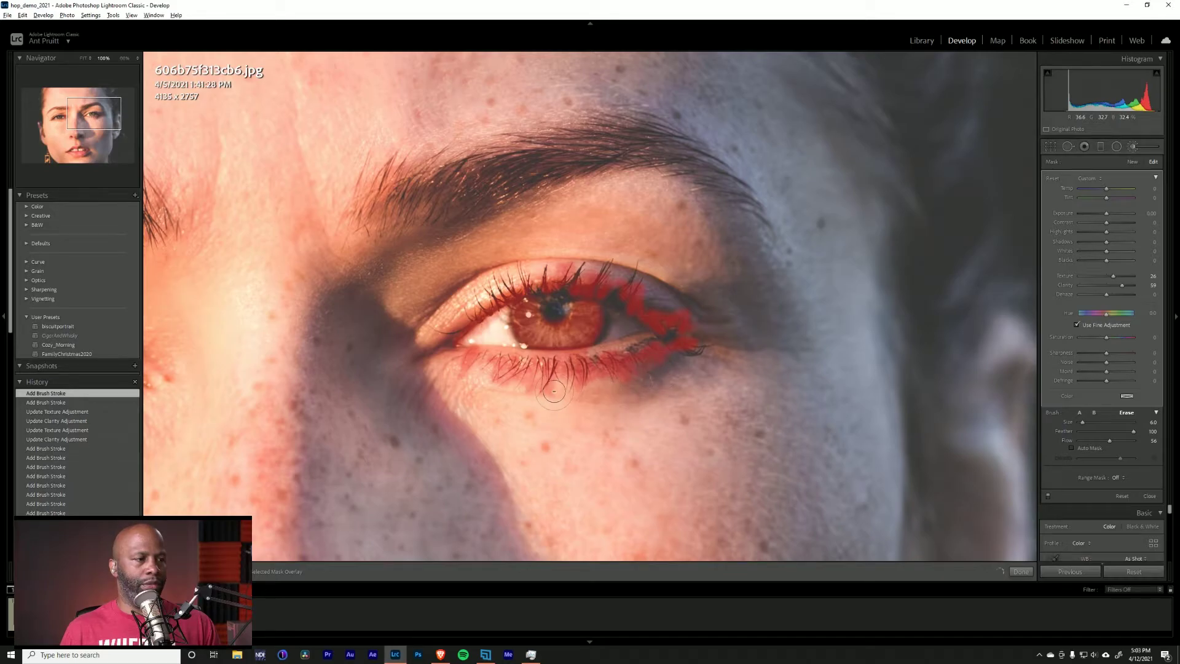
{"action": "left_click", "coordinate": [452, 369]}
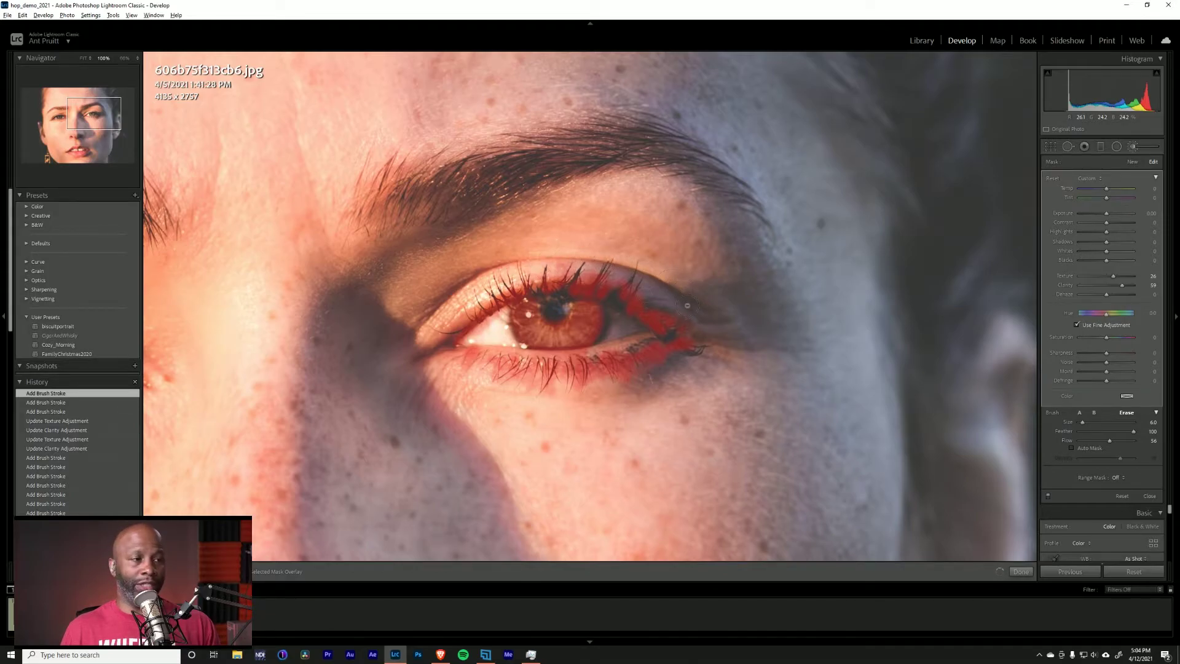
{"action": "left_click_drag", "start_coordinate": [703, 325], "coordinate": [722, 321]}
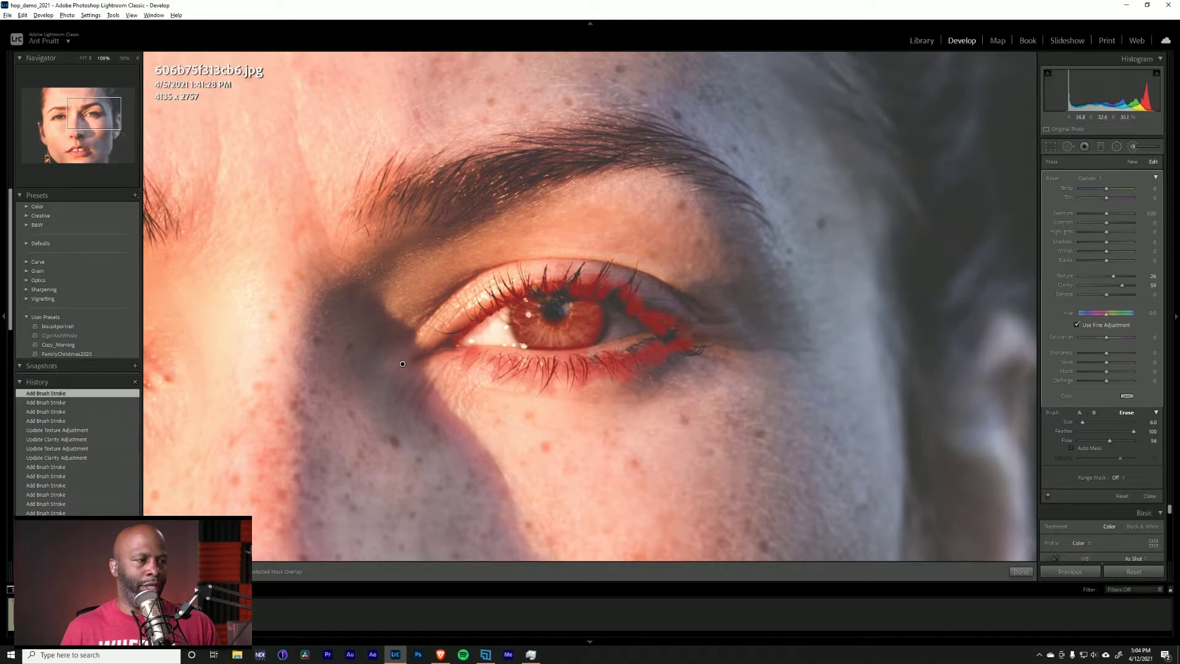
{"action": "mouse_move", "coordinate": [624, 275]}
{"action": "left_mouse_down"}
{"action": "mouse_move", "coordinate": [610, 253]}
{"action": "mouse_move", "coordinate": [492, 287]}
{"action": "left_mouse_up"}
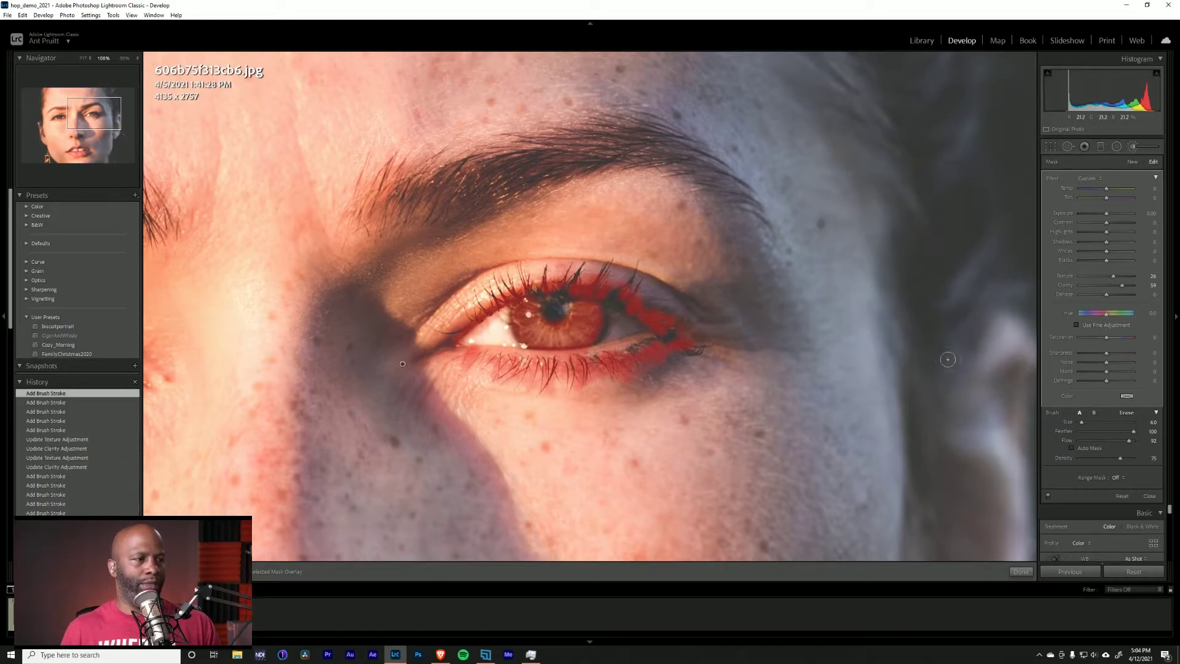
{"action": "key", "text": "o"}
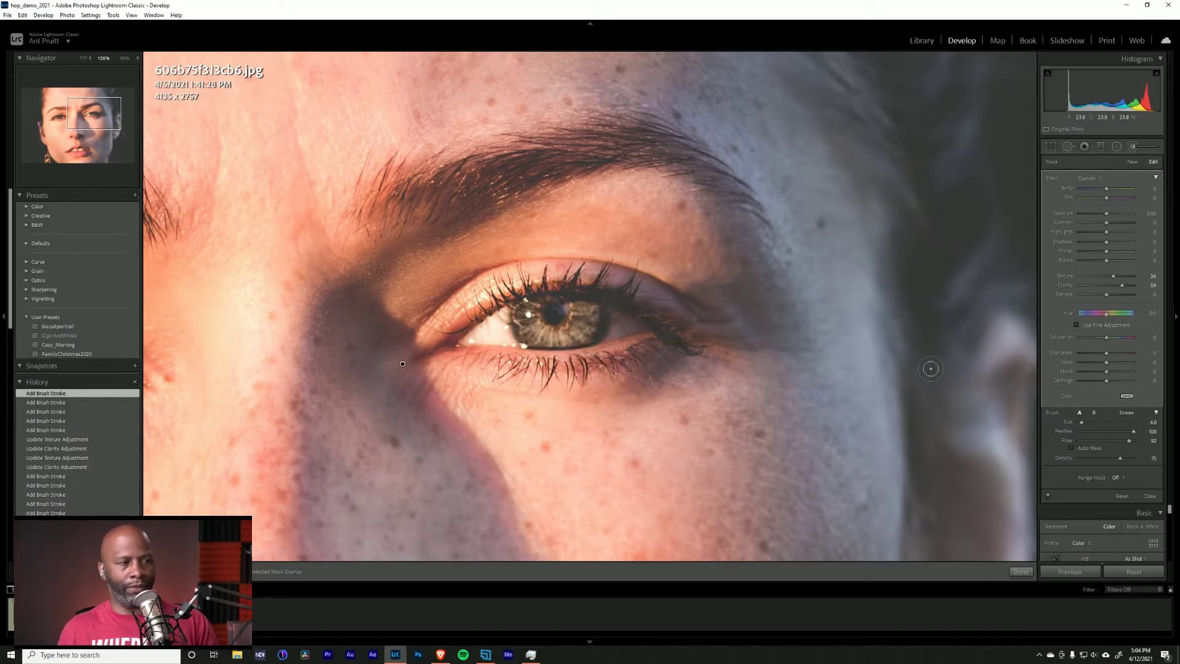
{"action": "left_click", "coordinate": [1133, 162]}
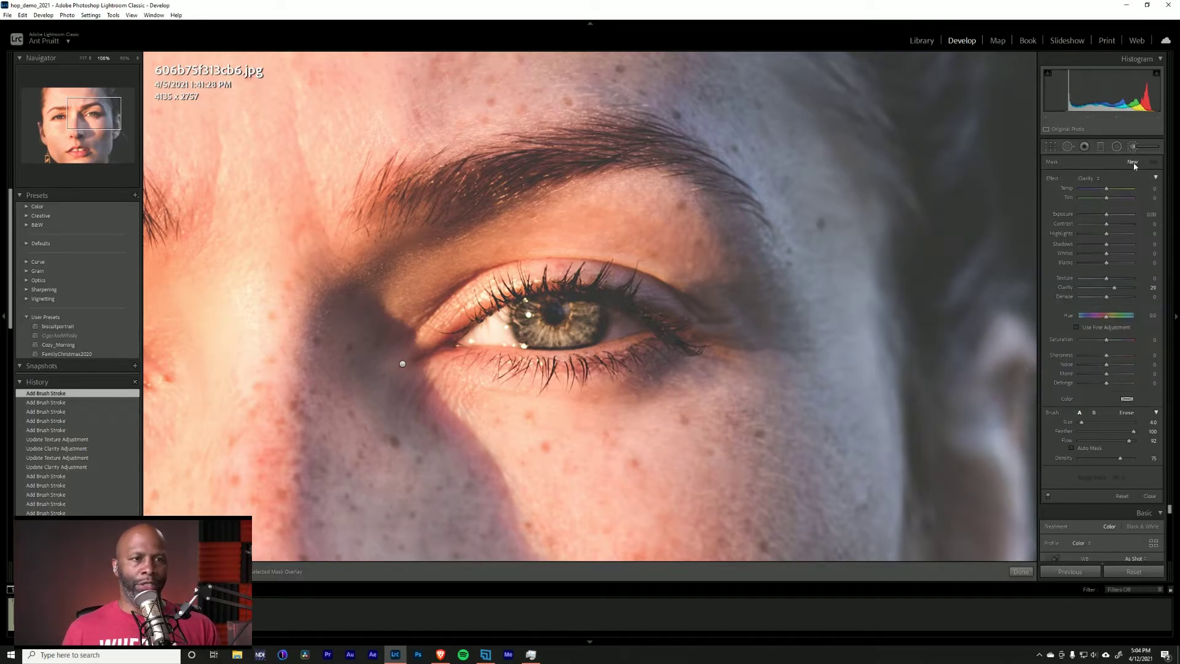
Step: Choose the Saturation effect, paint over the iris, and push the mask's Saturation up
{"action": "left_click", "coordinate": [1098, 180]}
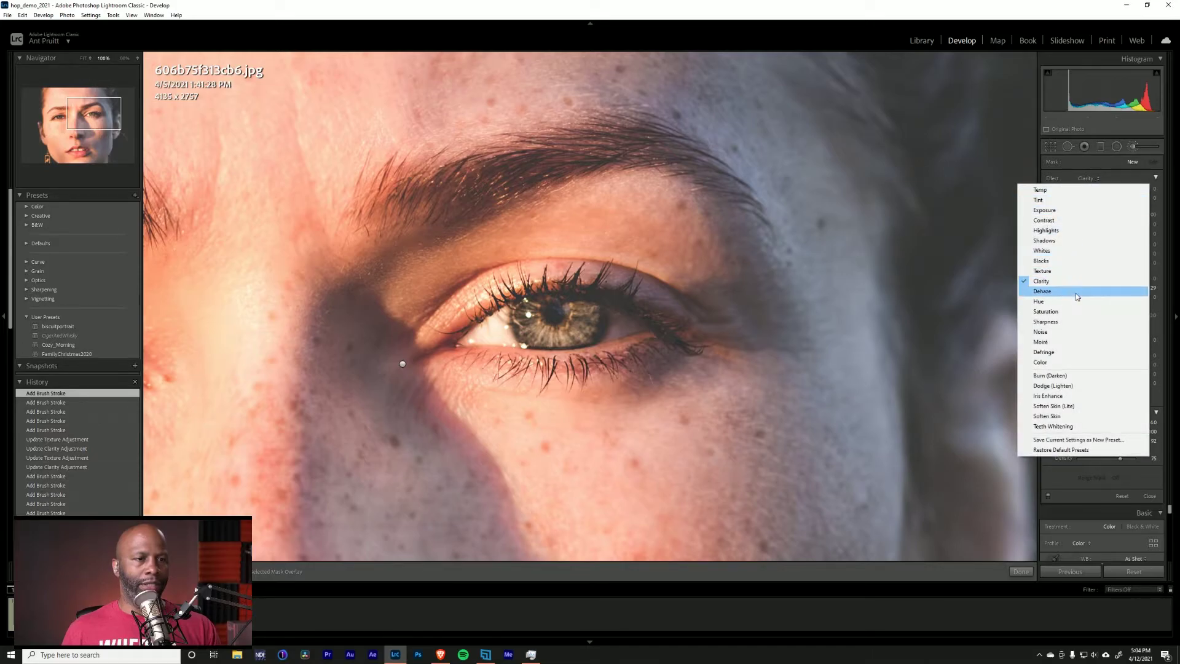
{"action": "left_click", "coordinate": [1071, 312]}
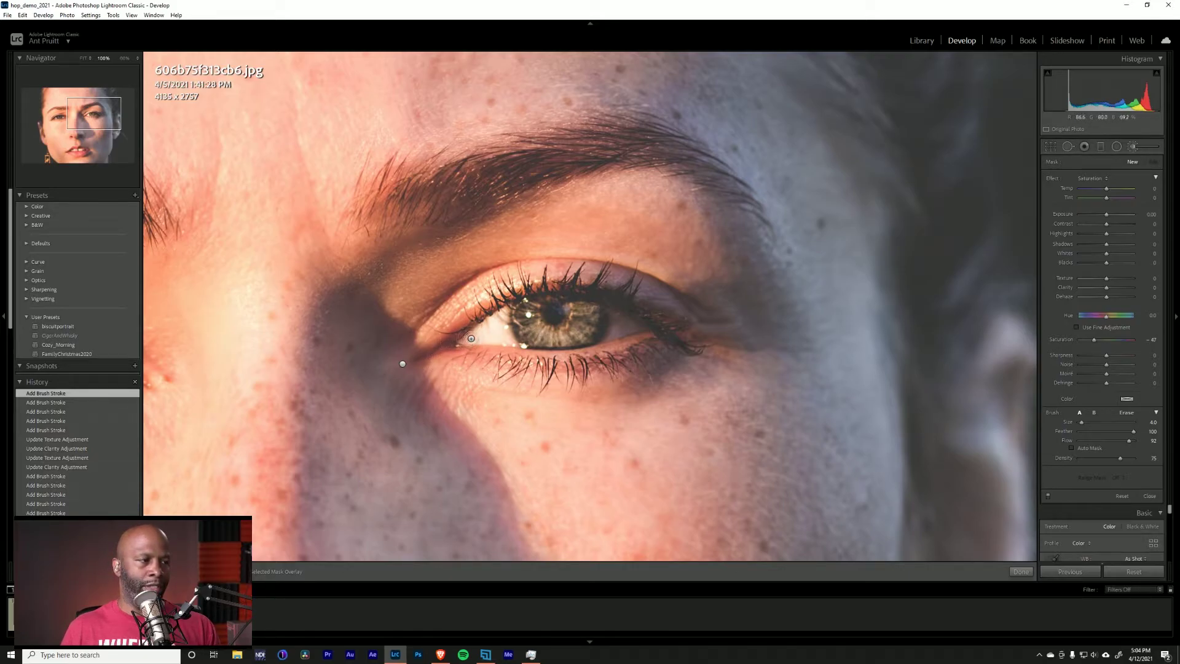
{"action": "left_click_drag", "start_coordinate": [471, 339], "coordinate": [473, 337]}
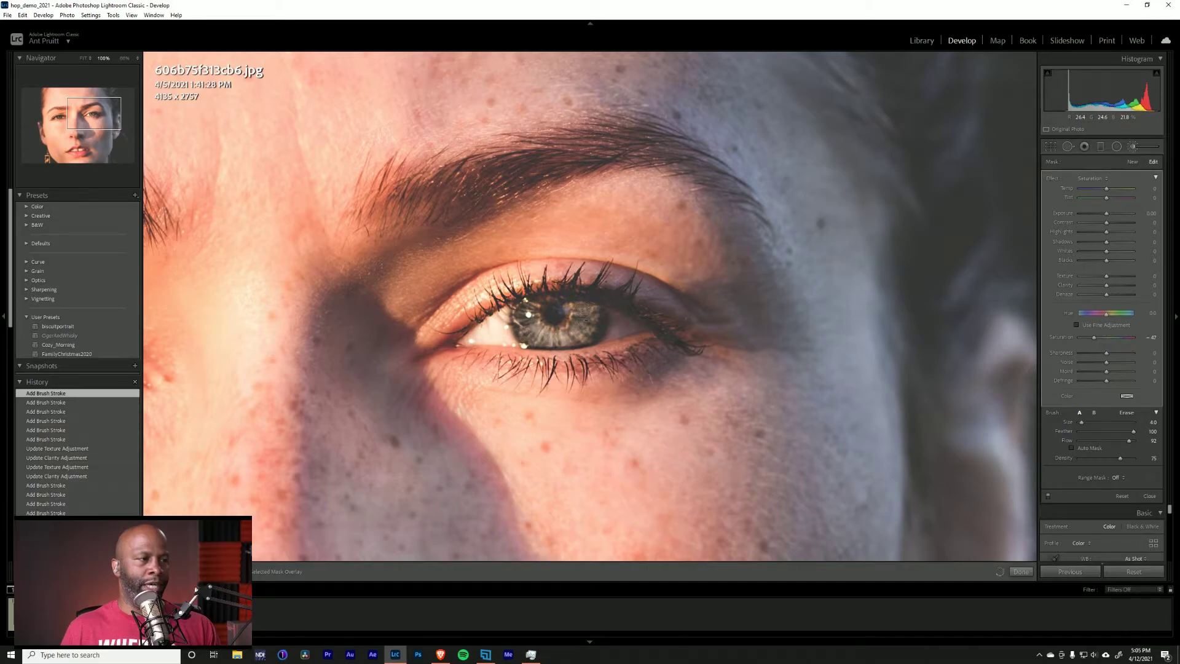
{"action": "left_click_drag", "start_coordinate": [584, 320], "coordinate": [541, 326]}
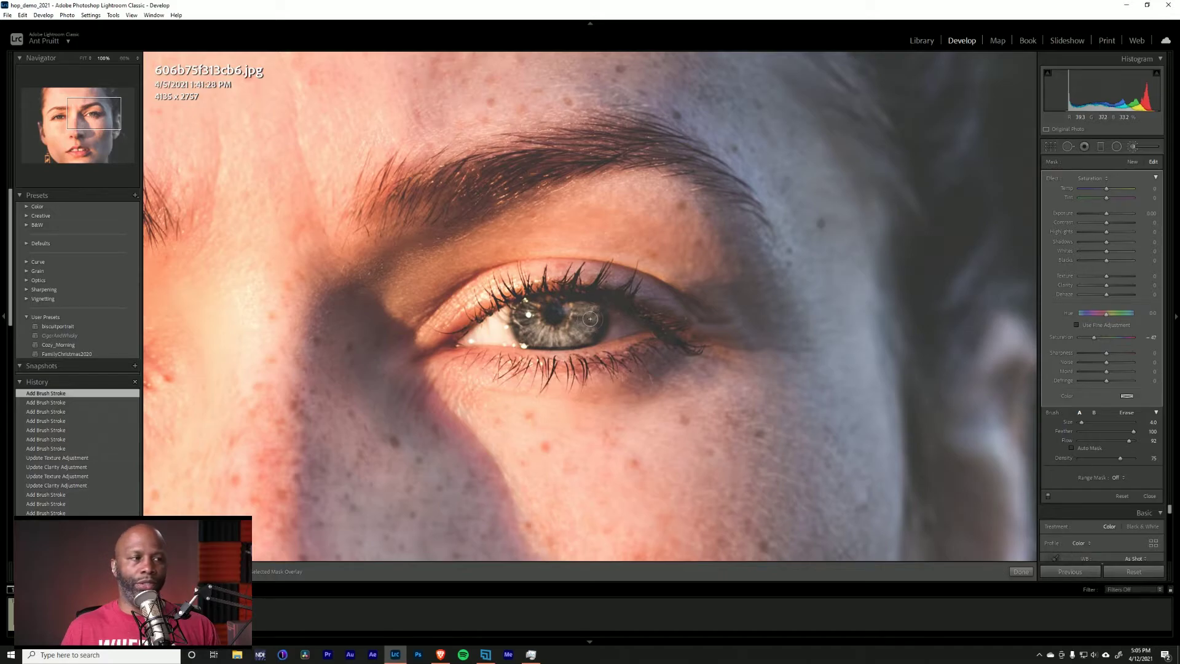
{"action": "left_click_drag", "start_coordinate": [587, 320], "coordinate": [578, 332]}
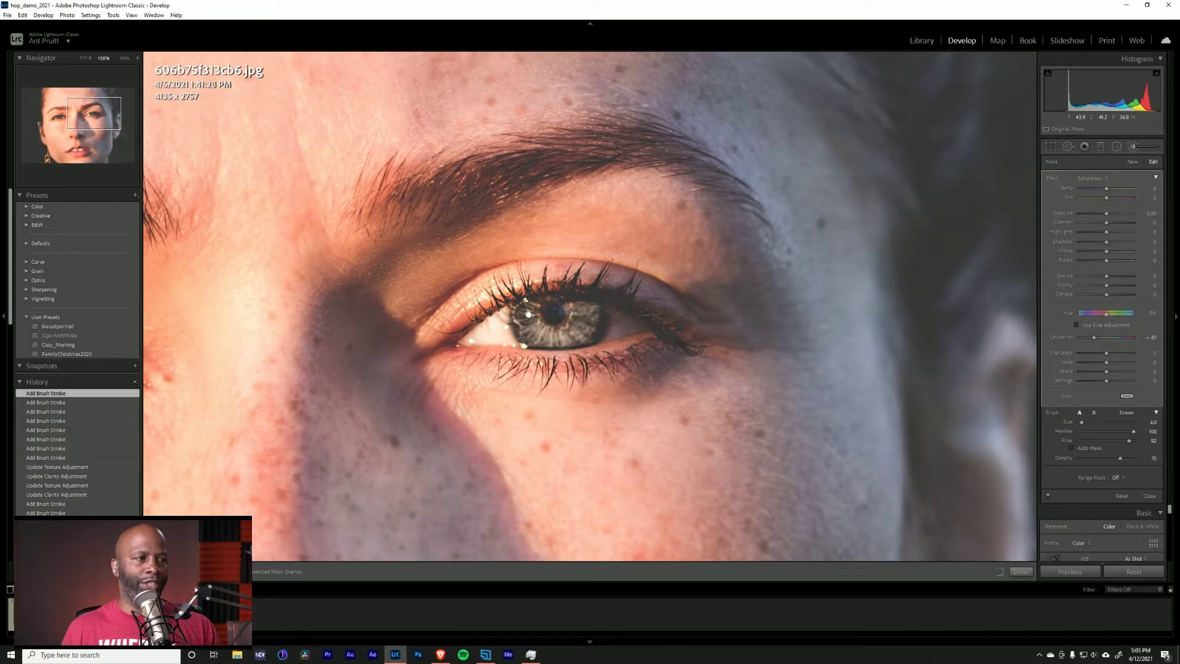
{"action": "left_click_drag", "start_coordinate": [580, 331], "coordinate": [582, 316]}
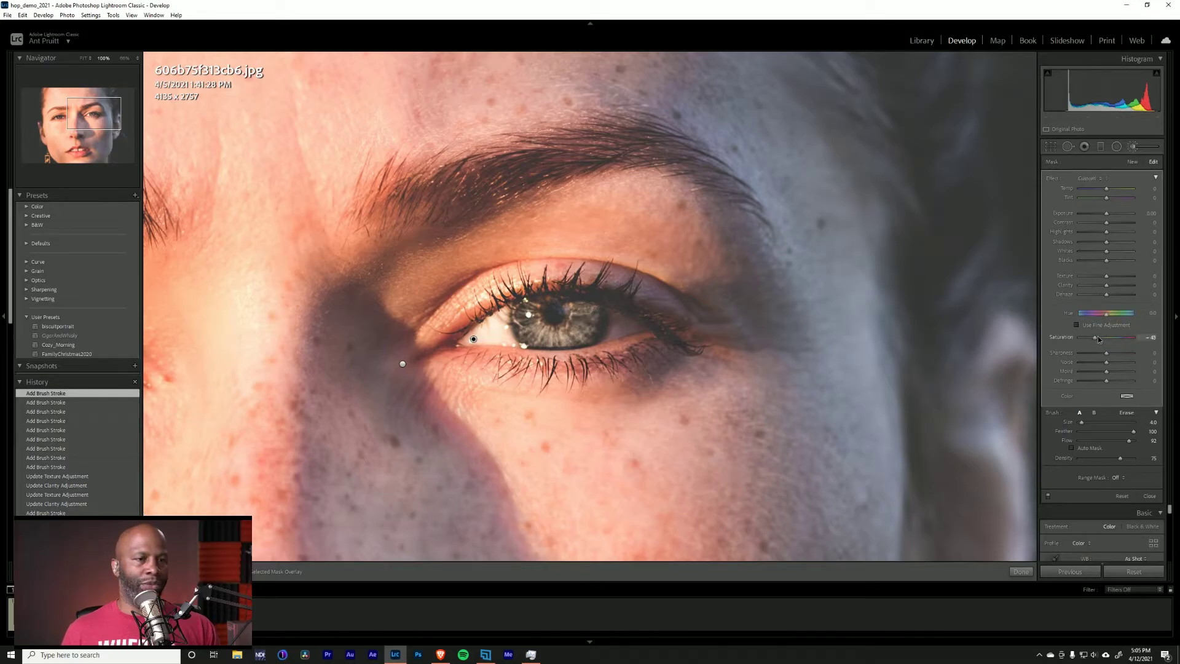
{"action": "left_click_drag", "start_coordinate": [1102, 338], "coordinate": [1104, 338]}
{"action": "left_click_drag", "start_coordinate": [1117, 336], "coordinate": [1129, 336]}
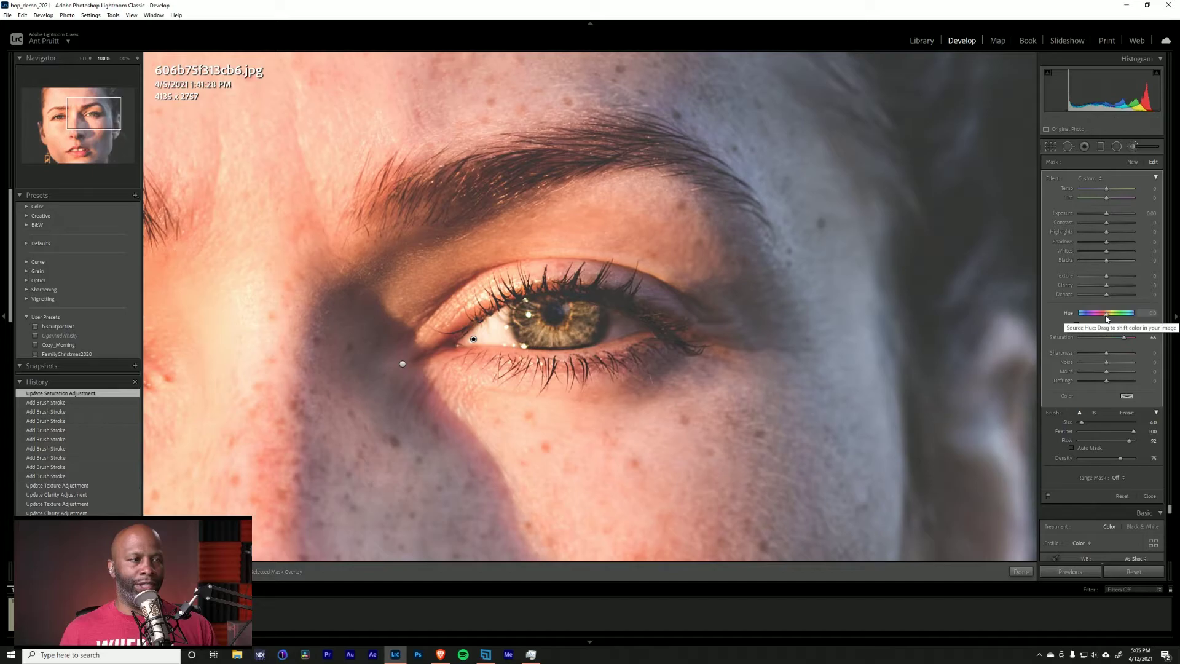
Step: Set the iris mask's Hue to about 130.9 so the eye turns teal-green
{"action": "left_click_drag", "start_coordinate": [1106, 317], "coordinate": [1109, 317]}
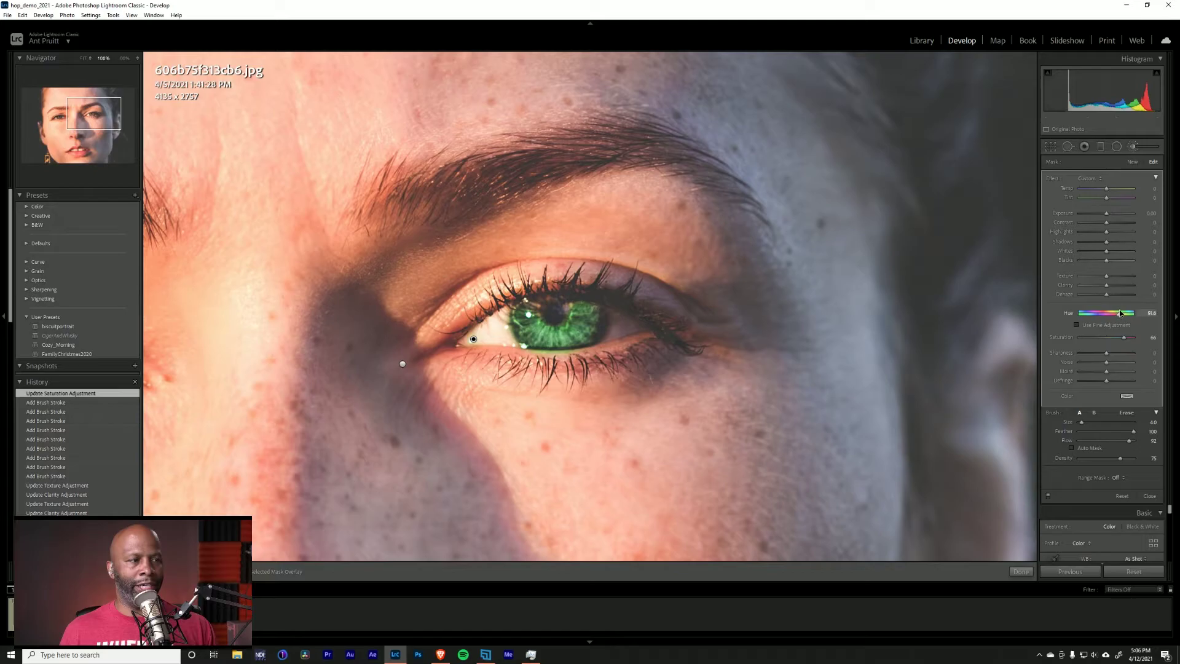
{"action": "left_click_drag", "start_coordinate": [1122, 313], "coordinate": [1129, 313]}
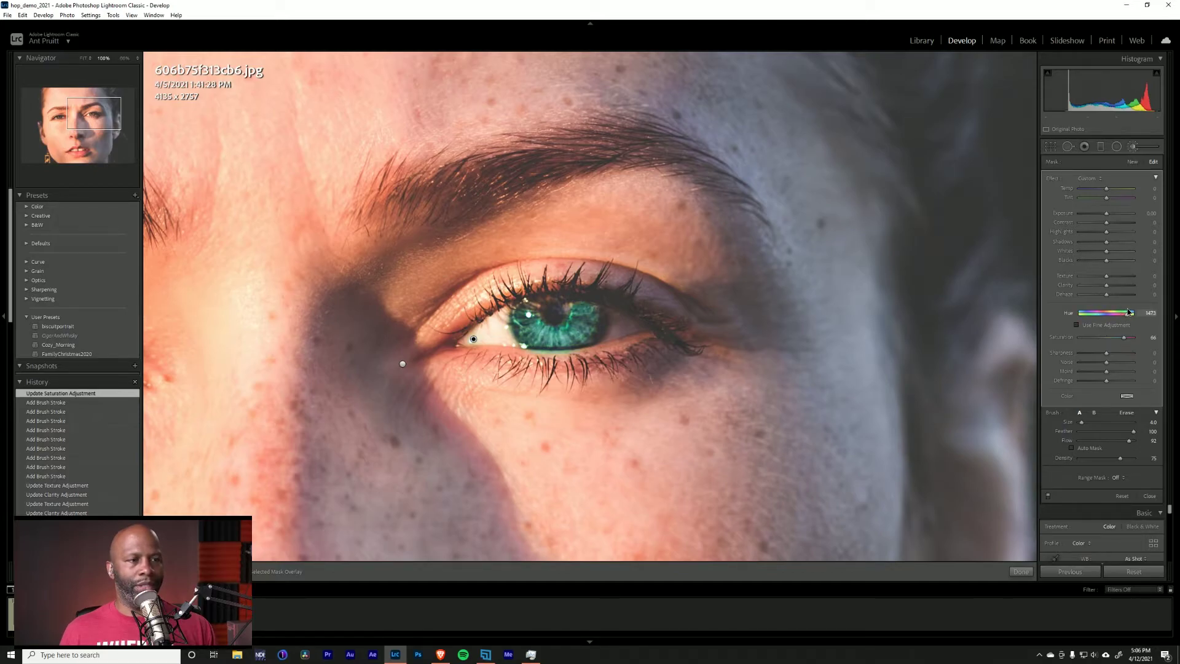
{"action": "left_click_drag", "start_coordinate": [1129, 313], "coordinate": [1124, 313]}
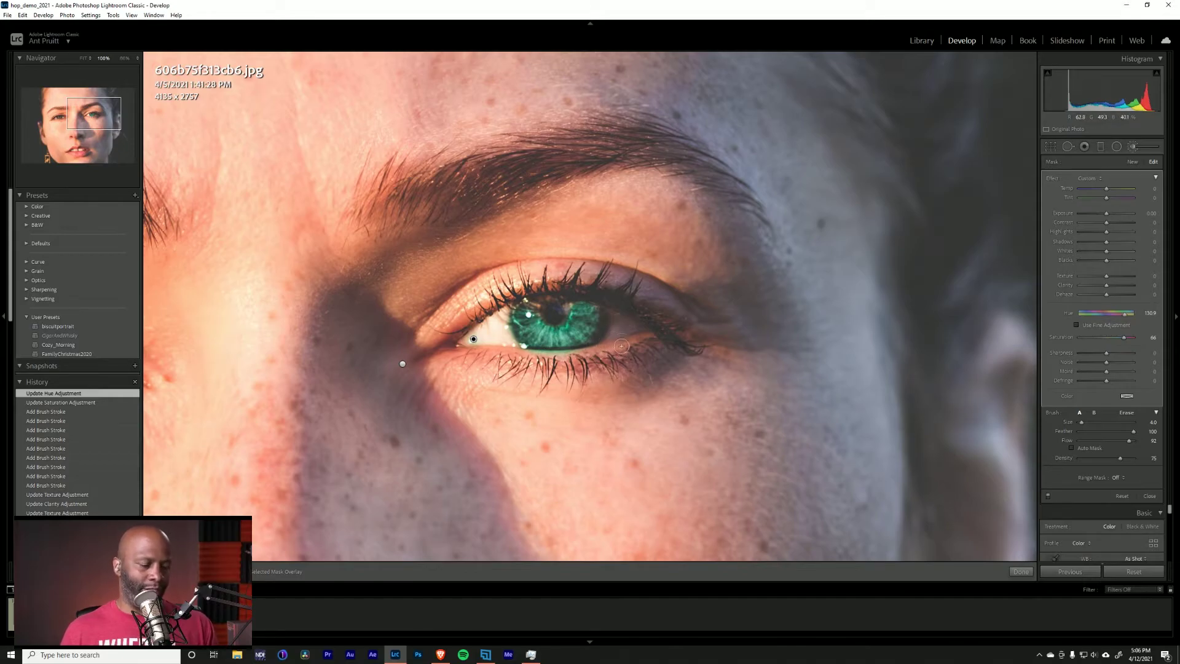
Step: Erase teal spill from the lower lid and inner corner, and fill missed iris areas at brush size 2
{"action": "key", "text": "alt"}
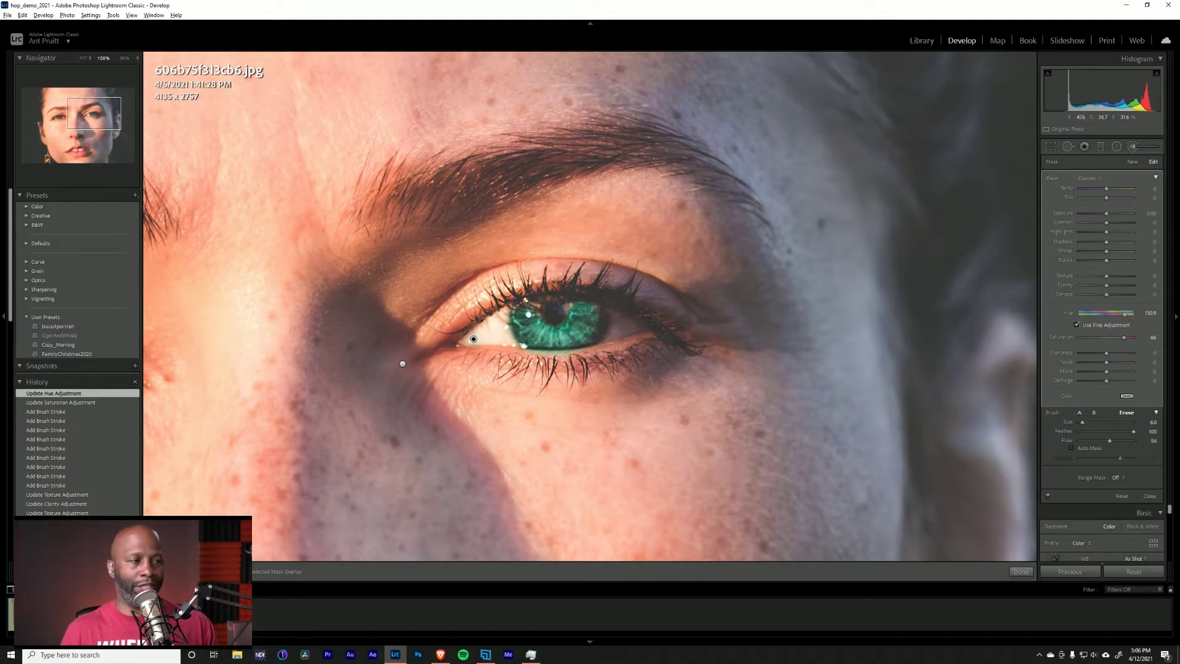
{"action": "left_click_drag", "start_coordinate": [611, 356], "coordinate": [565, 365]}
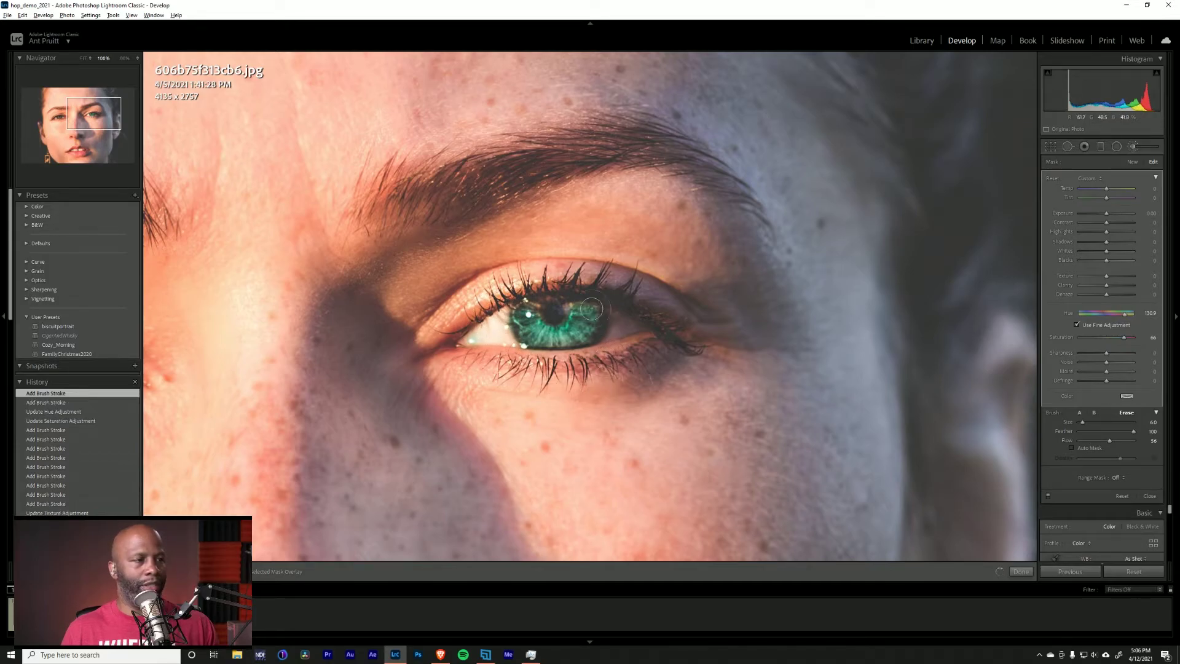
{"action": "left_click_drag", "start_coordinate": [605, 358], "coordinate": [590, 310]}
{"action": "key", "text": "bracketleft"}
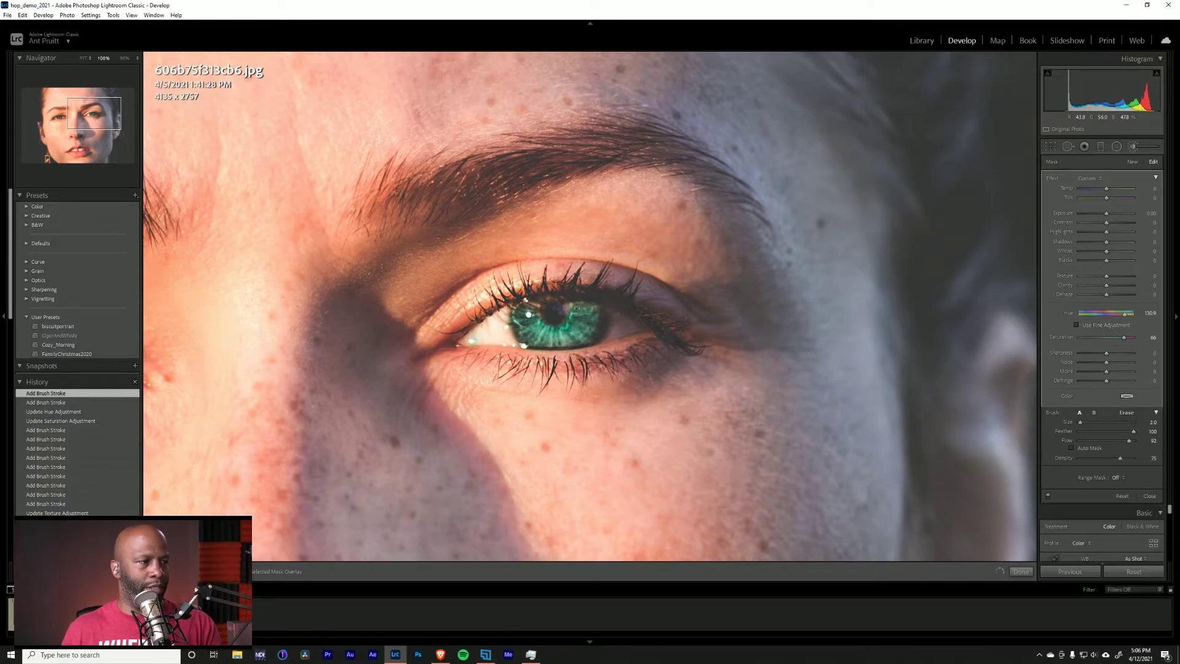
{"action": "left_click_drag", "start_coordinate": [596, 309], "coordinate": [531, 319]}
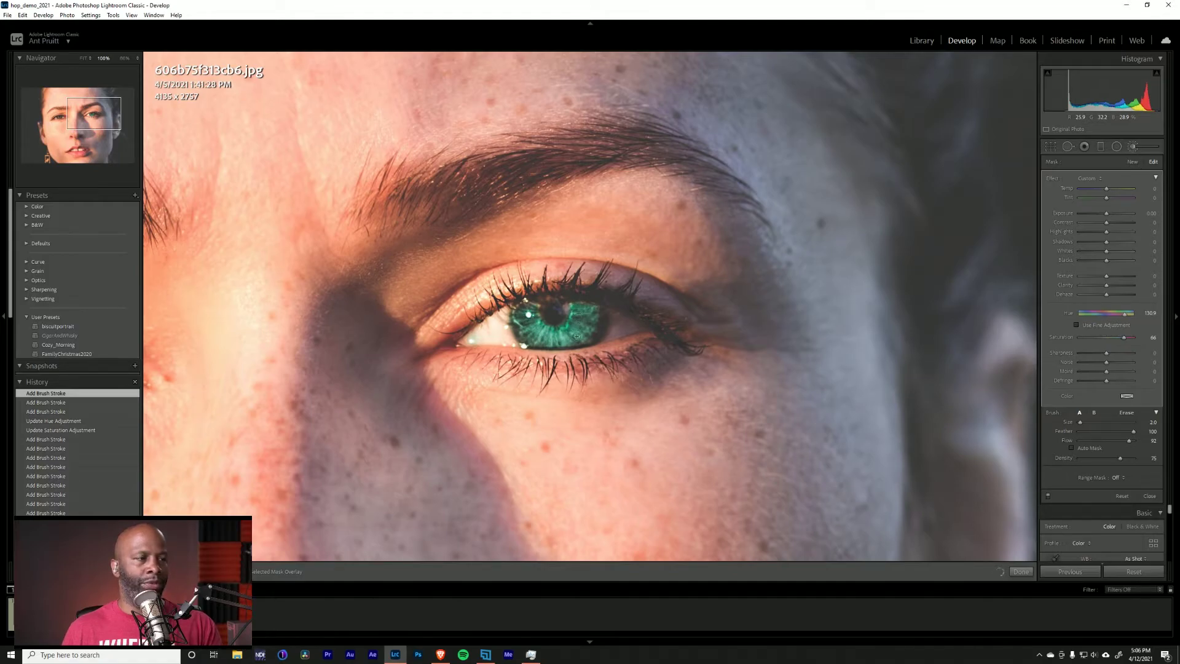
{"action": "left_click_drag", "start_coordinate": [570, 332], "coordinate": [565, 329]}
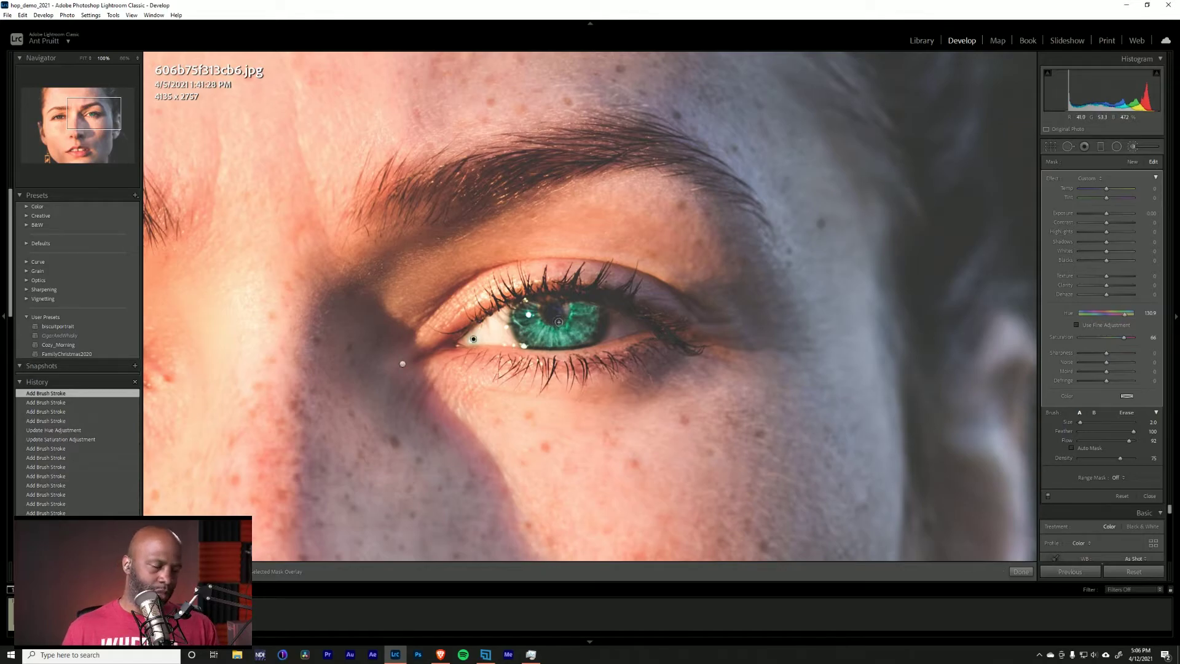
{"action": "key", "text": "alt"}
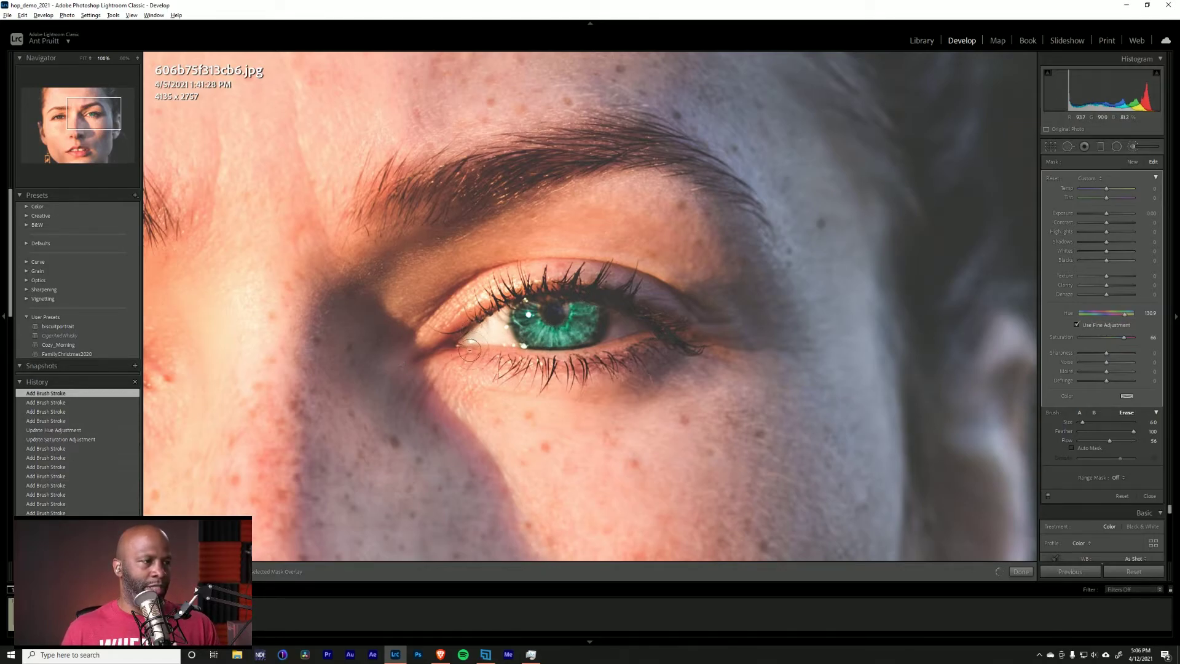
{"action": "left_click_drag", "start_coordinate": [469, 350], "coordinate": [490, 327]}
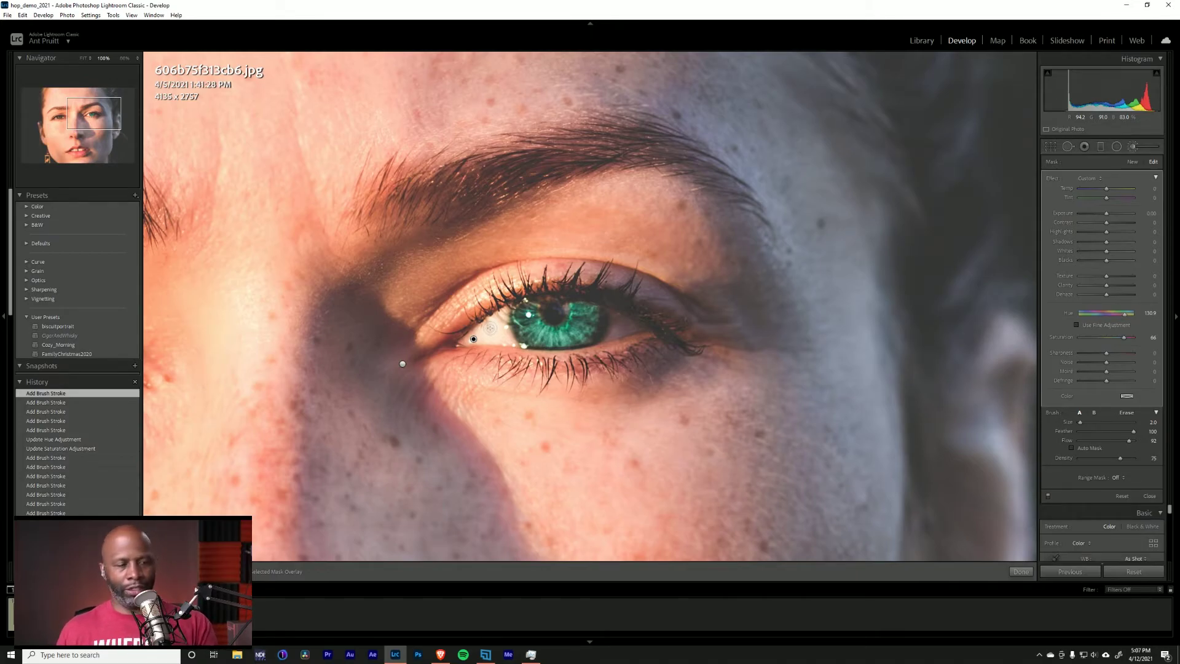
{"action": "key", "text": "ctrl+minus"}
{"action": "key", "text": "ctrl+minus"}
{"action": "key", "text": "ctrl+minus"}
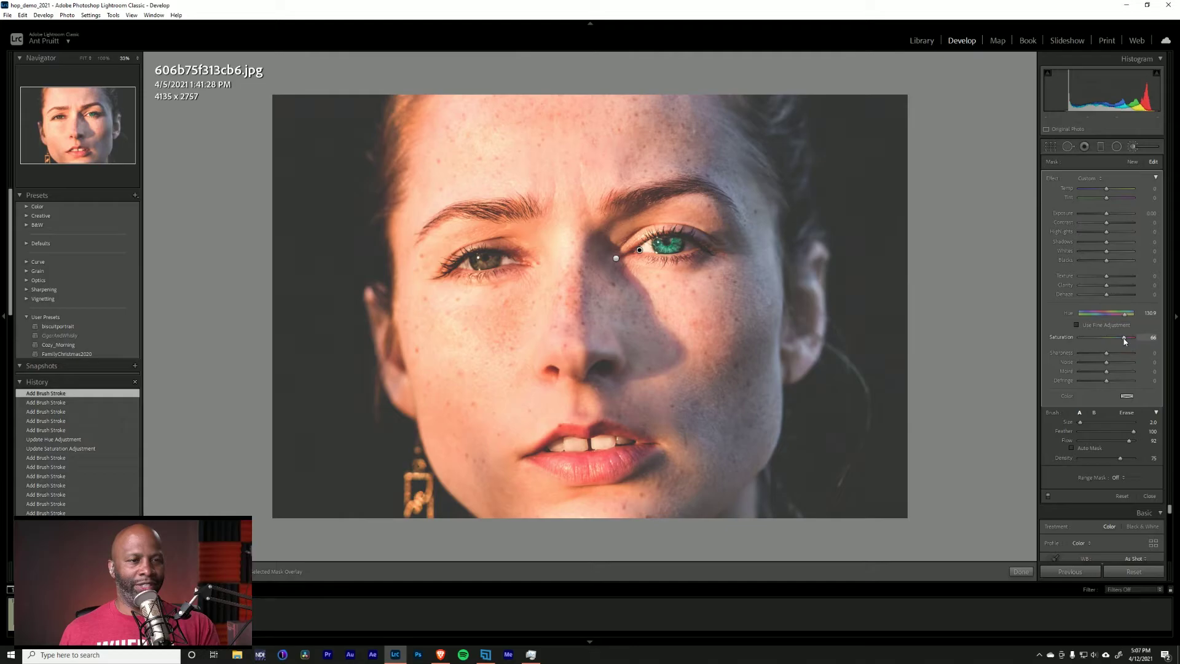
Step: Lower the iris mask's Saturation to about -57 for a subtler teal
{"action": "left_click_drag", "start_coordinate": [1124, 339], "coordinate": [1099, 346]}
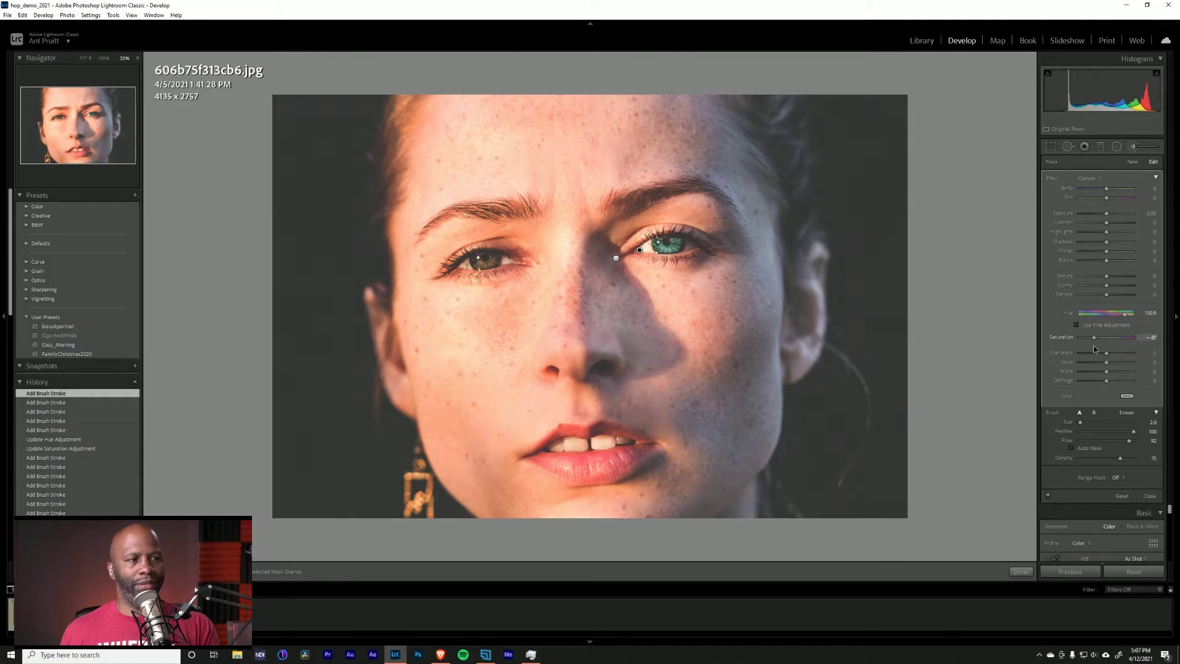
{"action": "left_click_drag", "start_coordinate": [1093, 346], "coordinate": [1092, 350]}
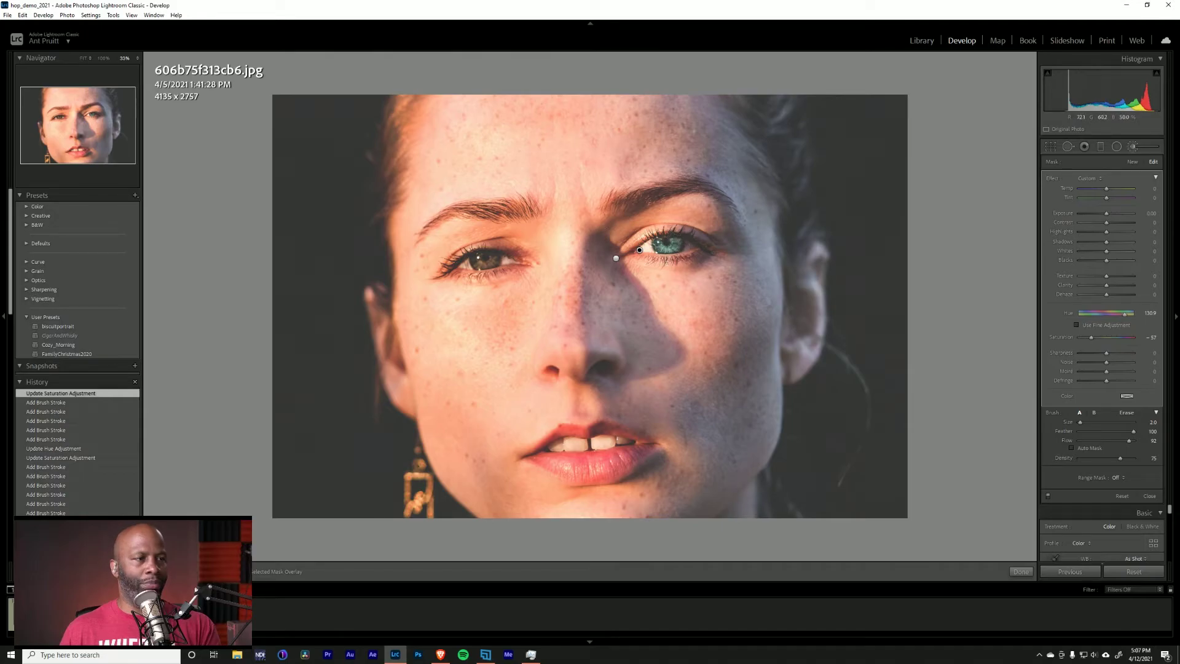
Step: Zoom in and extend the teal mask across the iris, filling its left side and remaining gaps
{"action": "key", "text": "z"}
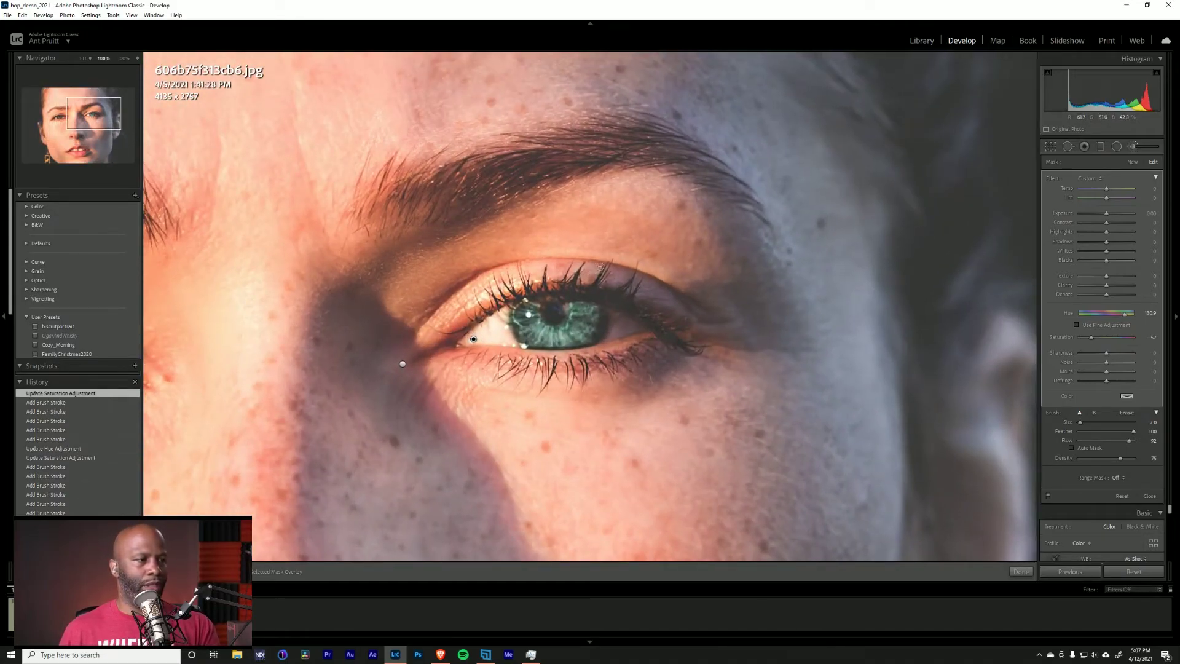
{"action": "left_click_drag", "start_coordinate": [569, 307], "coordinate": [566, 305]}
{"action": "left_click", "coordinate": [566, 306]}
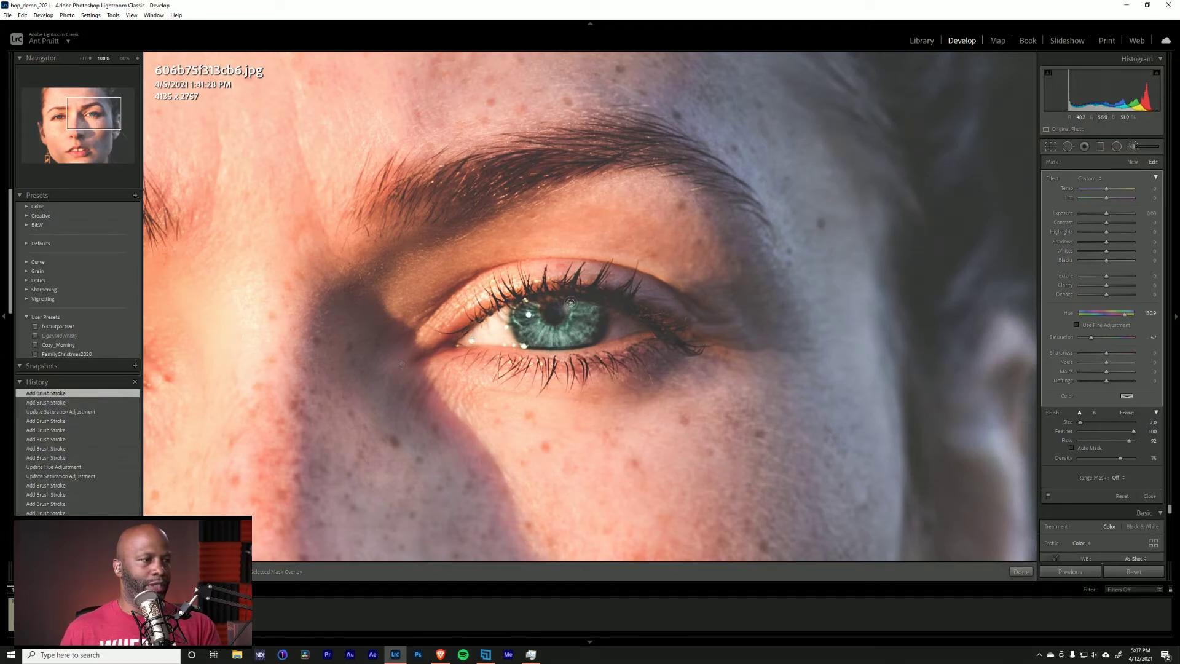
{"action": "left_click", "coordinate": [568, 302]}
{"action": "left_click", "coordinate": [572, 308]}
{"action": "left_click", "coordinate": [572, 307]}
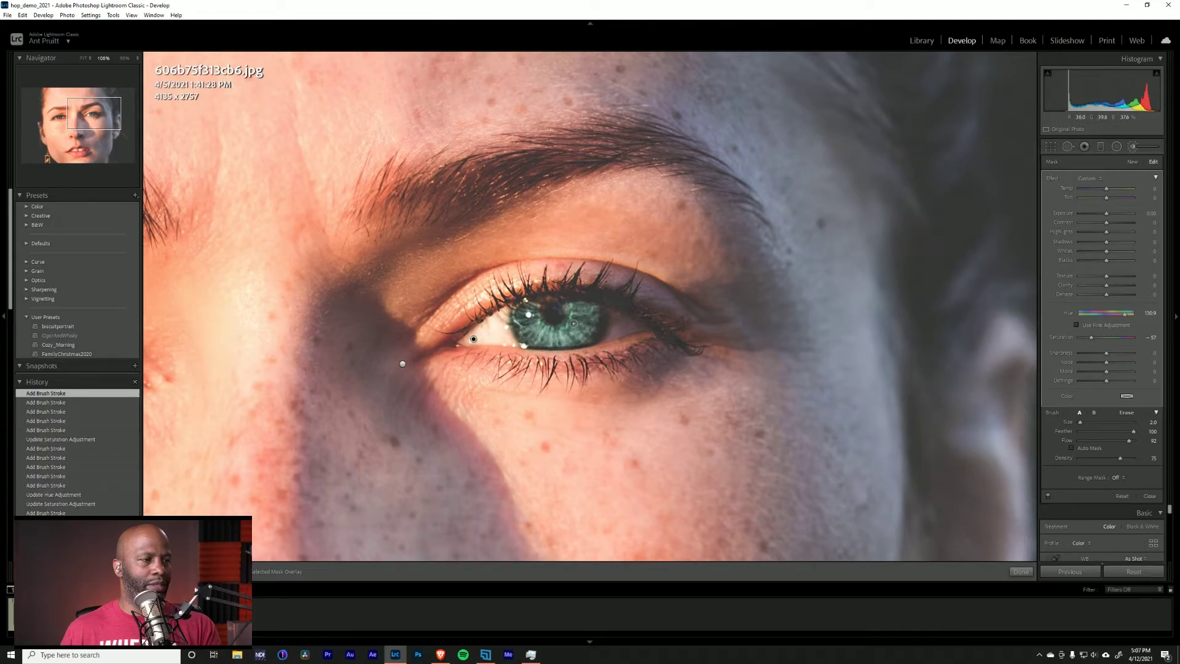
{"action": "left_click", "coordinate": [553, 318]}
{"action": "left_click", "coordinate": [534, 312]}
{"action": "left_click", "coordinate": [530, 317]}
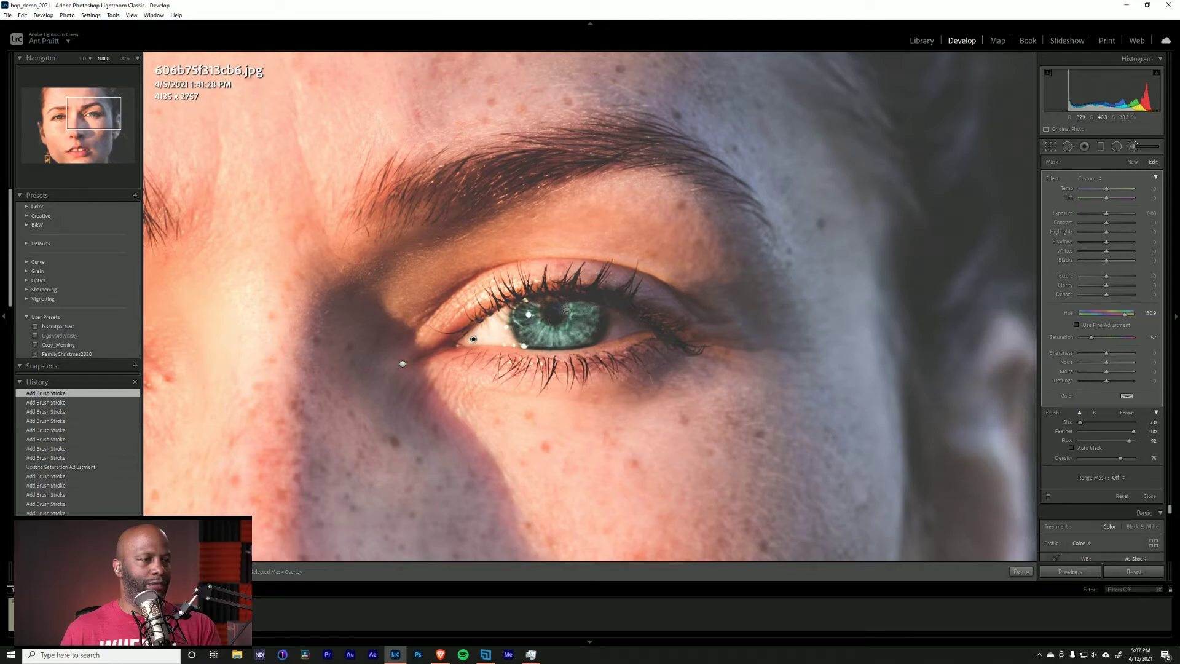
{"action": "left_click", "coordinate": [613, 329]}
{"action": "left_click", "coordinate": [575, 320]}
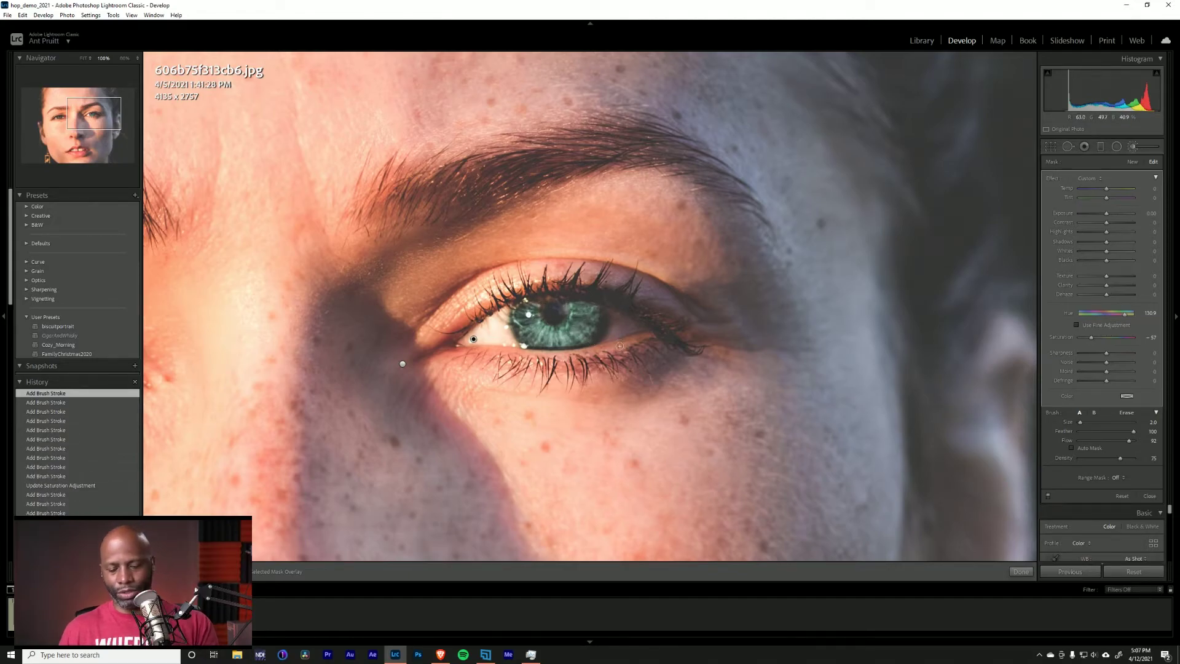
Step: Paint the teal adjustment onto the left iris, erase any spill, and fit the photo
{"action": "key", "text": "ctrl+minus"}
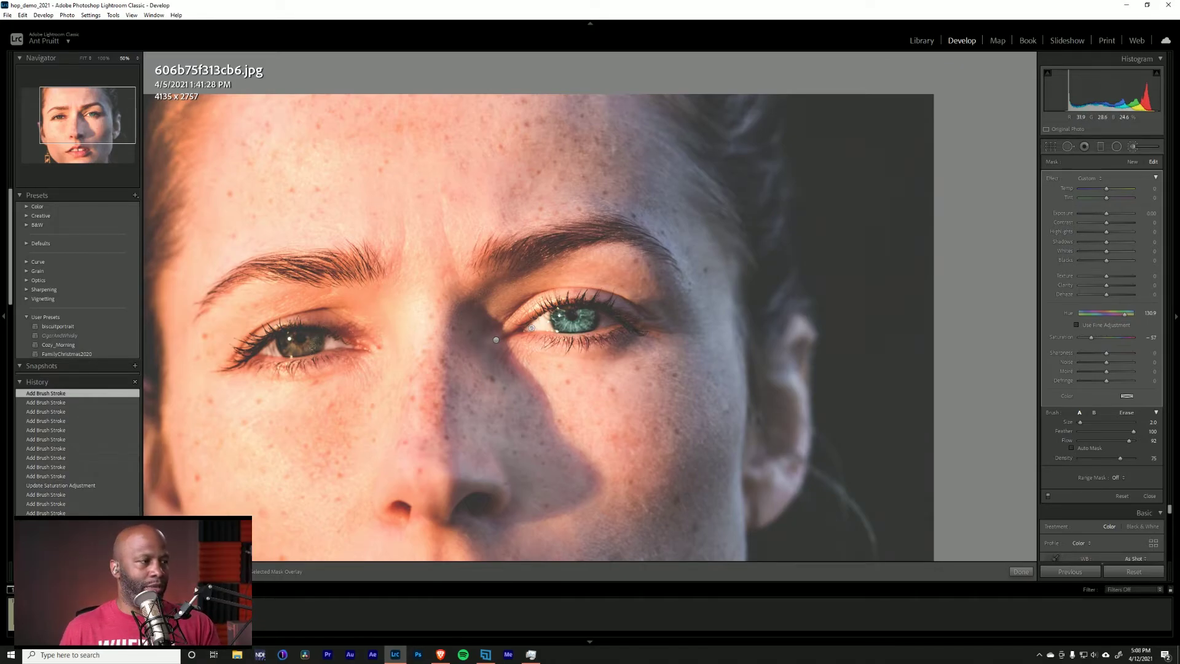
{"action": "left_click_drag", "start_coordinate": [312, 346], "coordinate": [291, 342]}
{"action": "left_click_drag", "start_coordinate": [290, 346], "coordinate": [297, 351]}
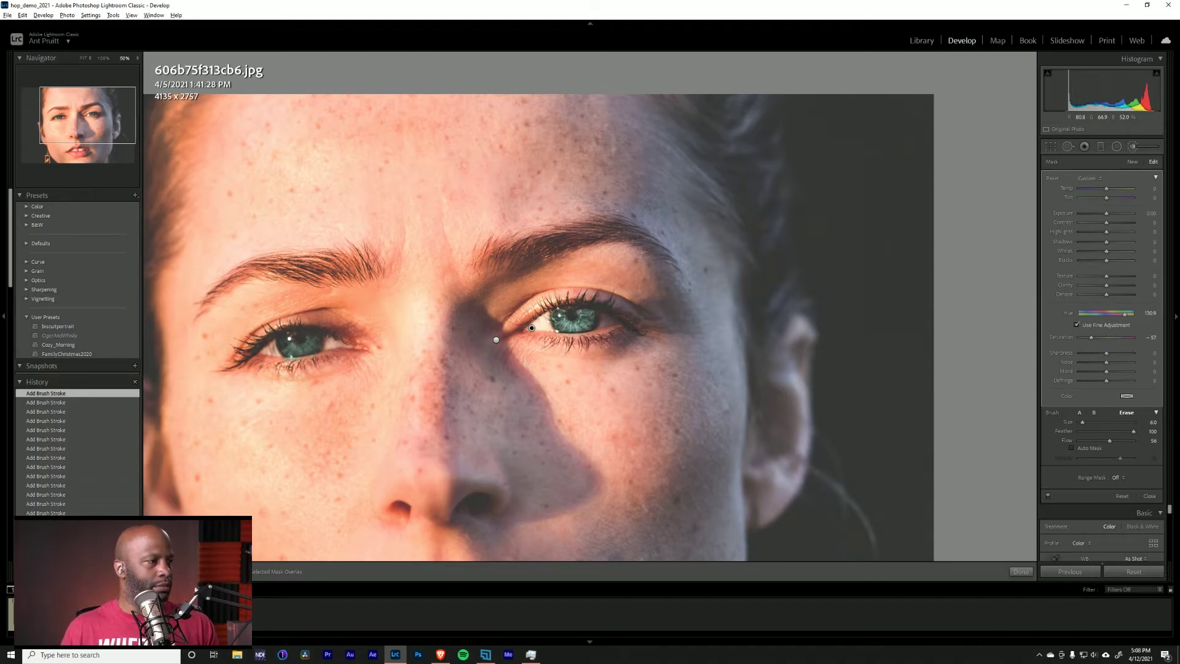
{"action": "key", "text": "alt"}
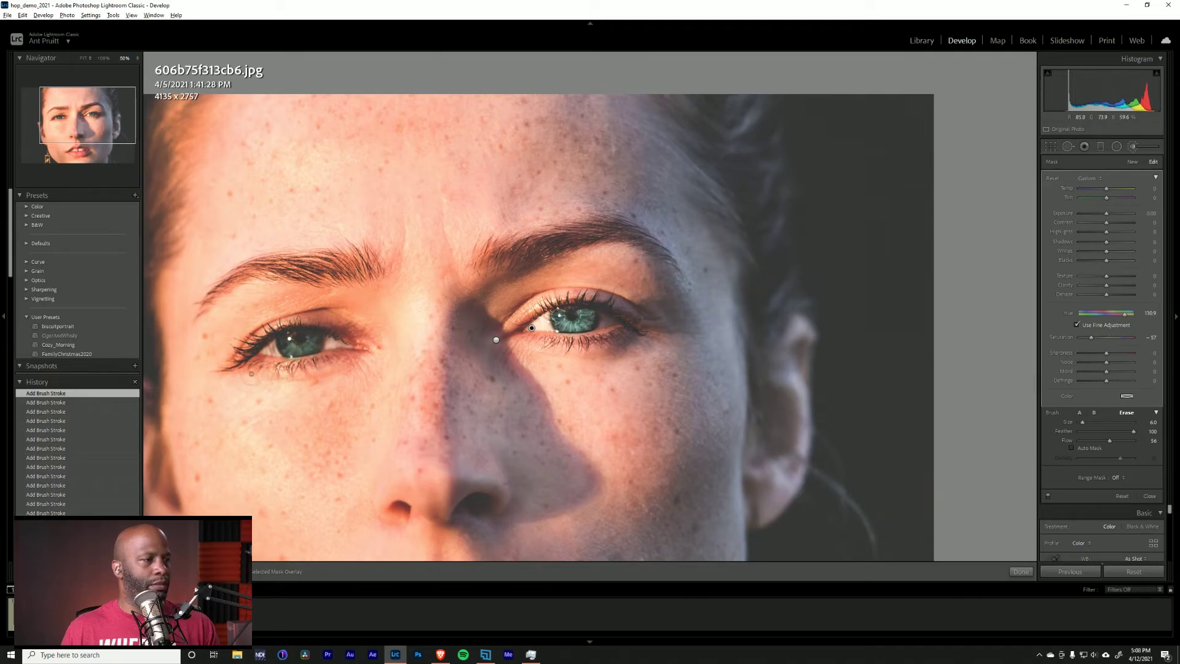
{"action": "key", "text": "alt"}
{"action": "key", "text": "z"}
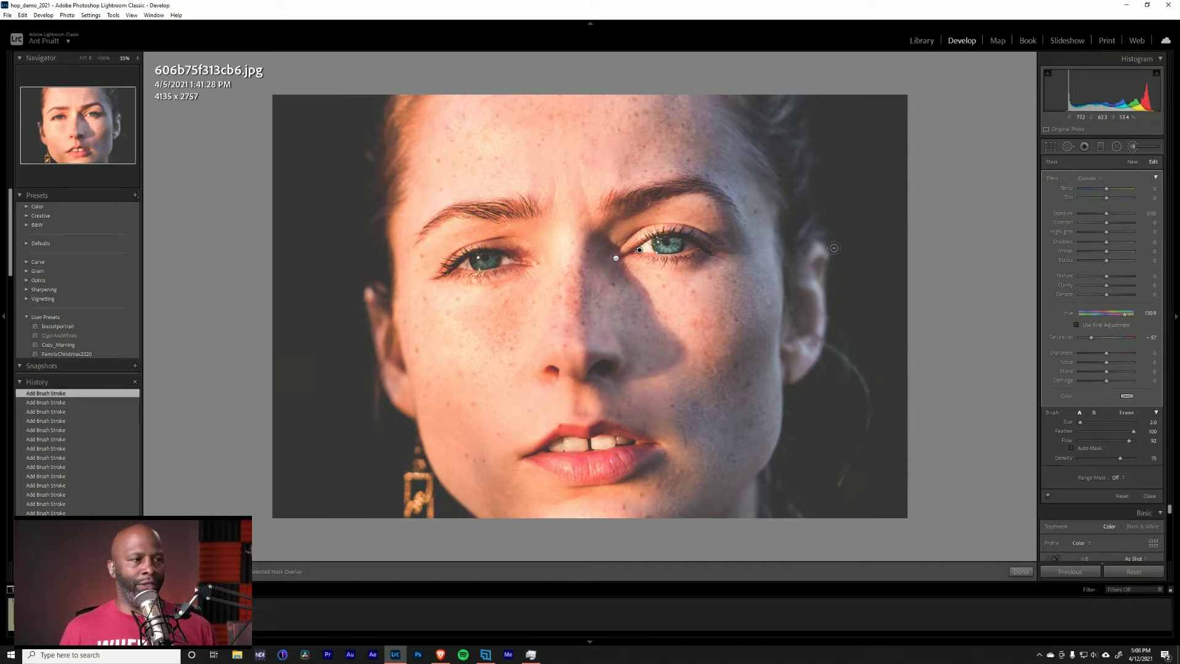
Step: Close the Adjustment Brush and toggle the Before view on and off to compare edits
{"action": "left_click", "coordinate": [1134, 149]}
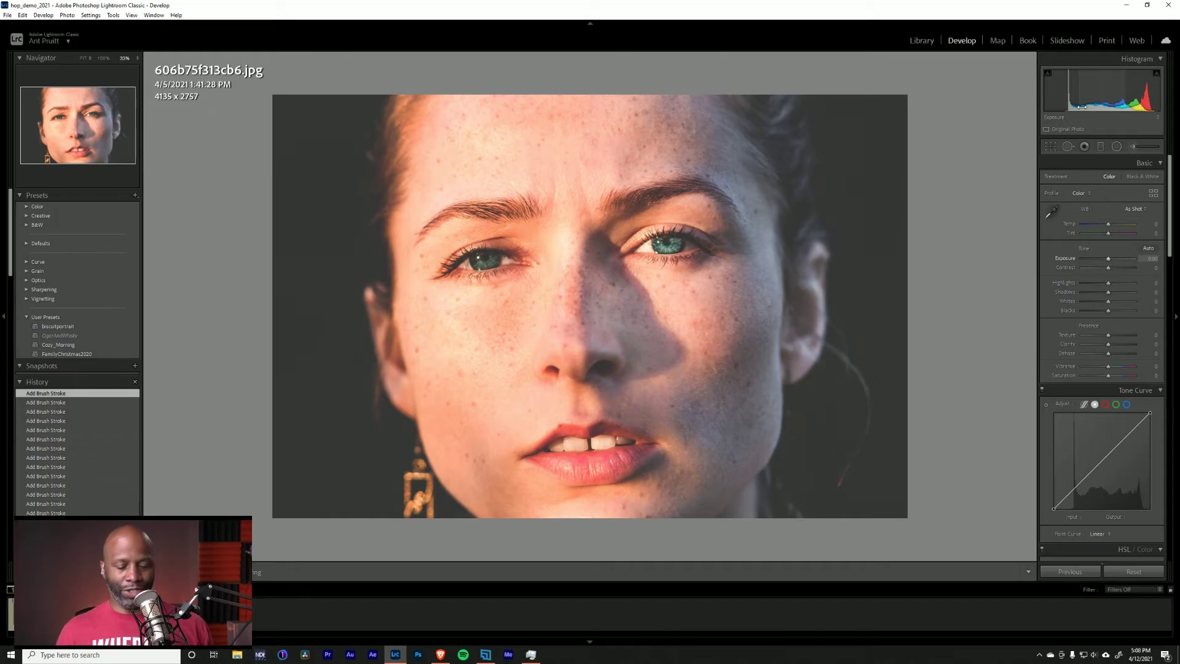
{"action": "key", "text": "backslash"}
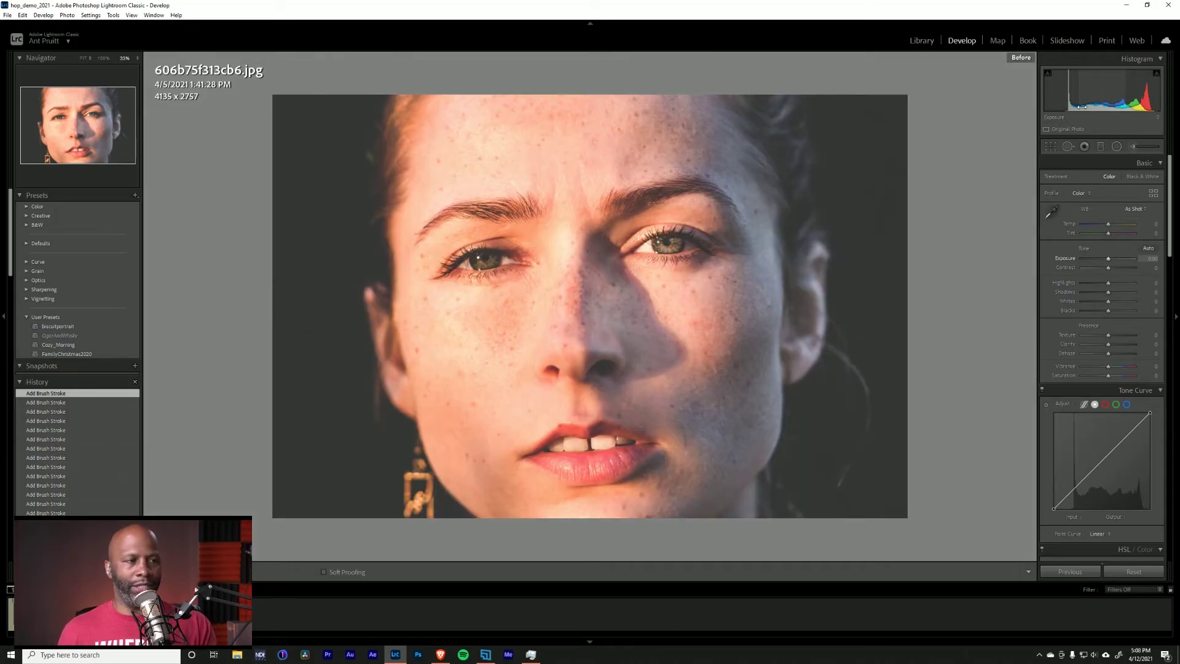
{"action": "key", "text": "backslash"}
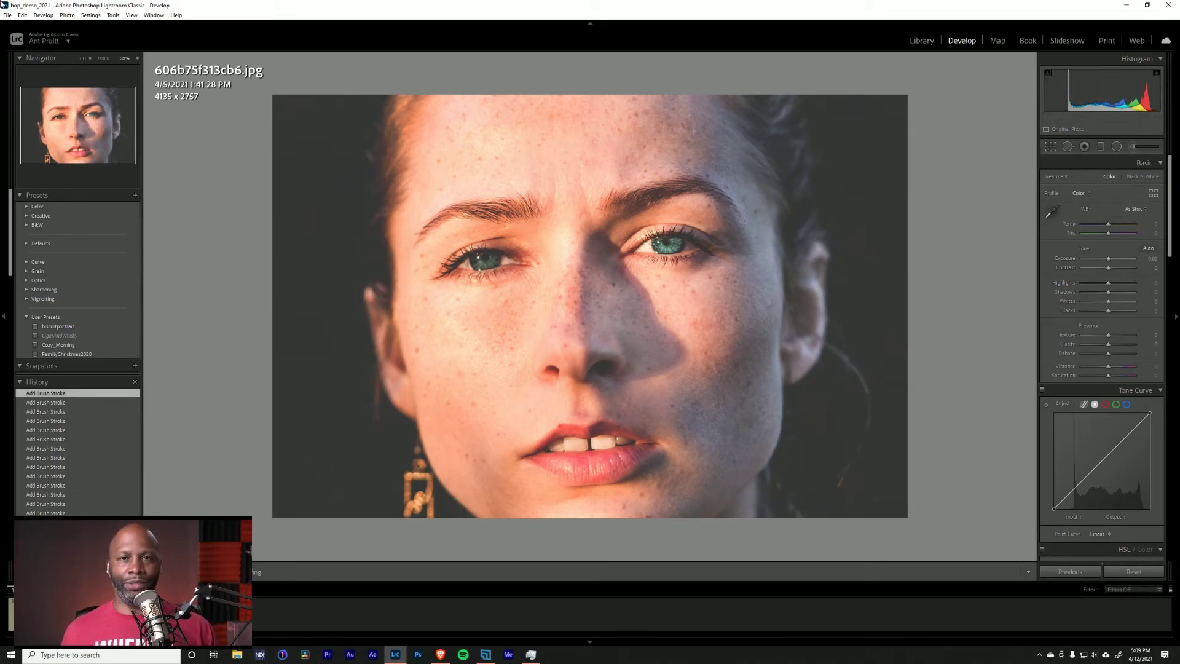
Step: Open 539A7814-Edit.jpg from the filmstrip and fit the whole portrait in view
{"action": "left_click", "coordinate": [10, 613]}
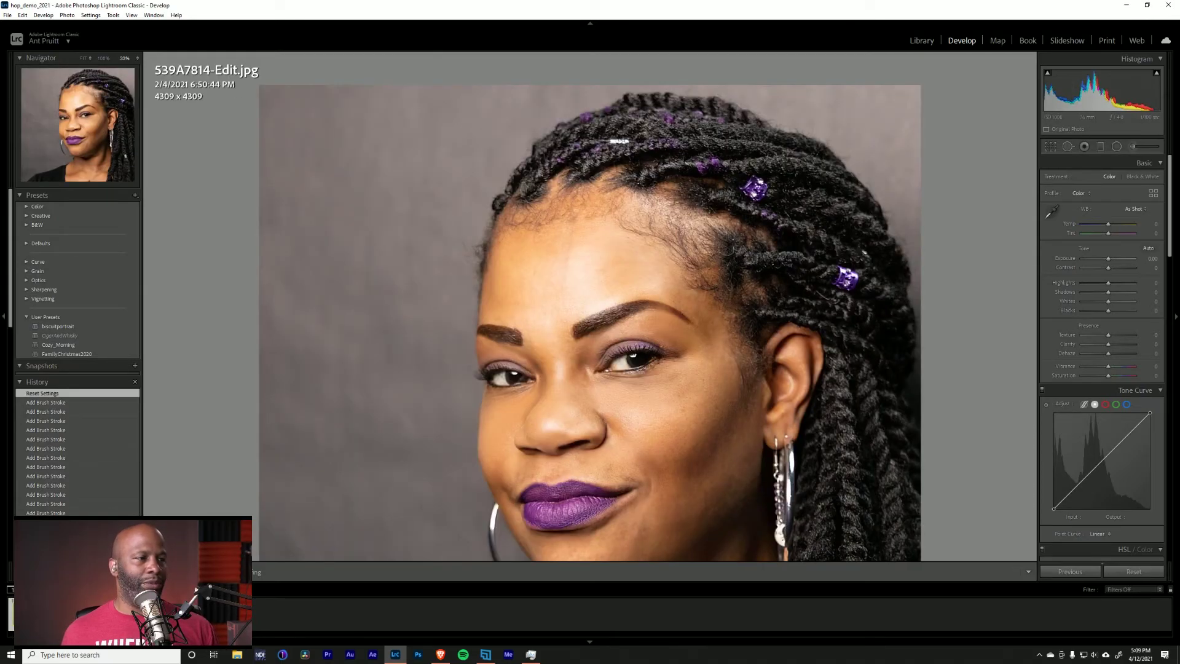
{"action": "left_click", "coordinate": [566, 392]}
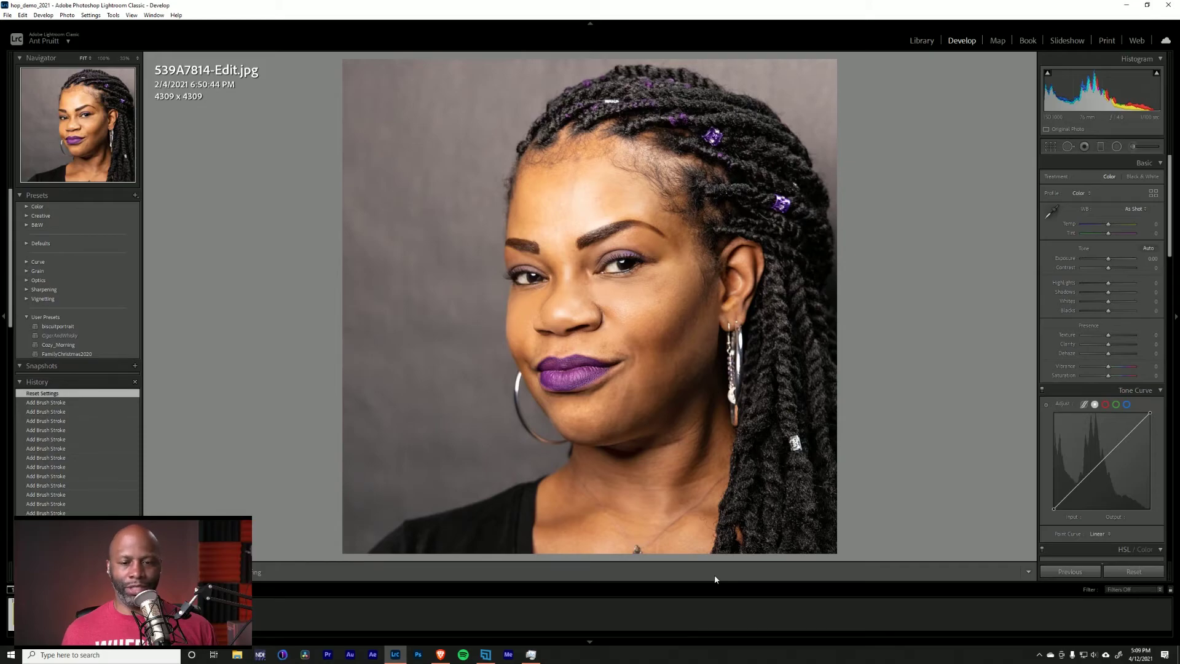